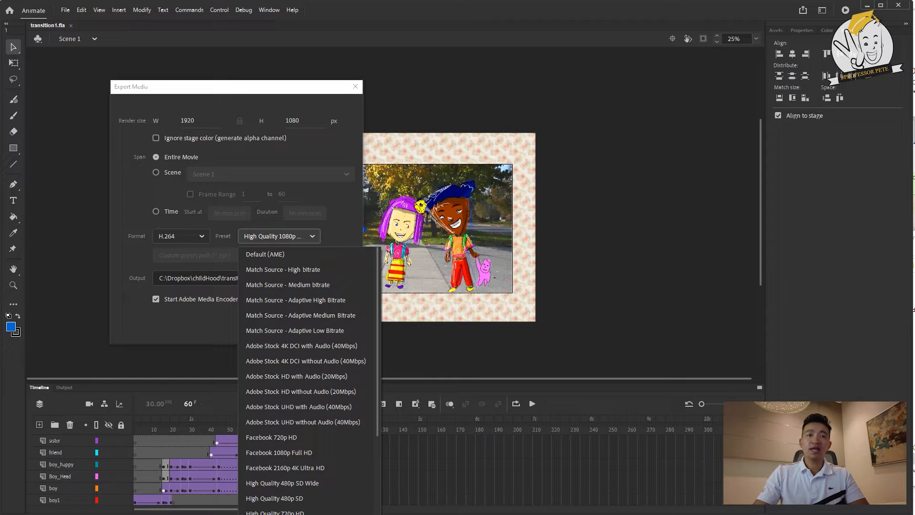
- Export the entire movie as H.264 with the High Quality 1080p preset to C:\Dropbox\childHood\transition1, rendering immediately in Media Encoder
key("Escape")
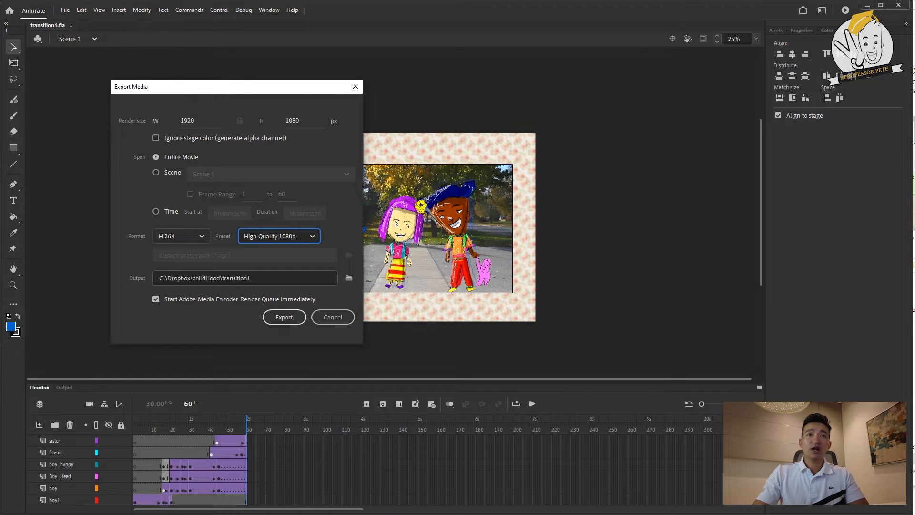
left_click(284, 317)
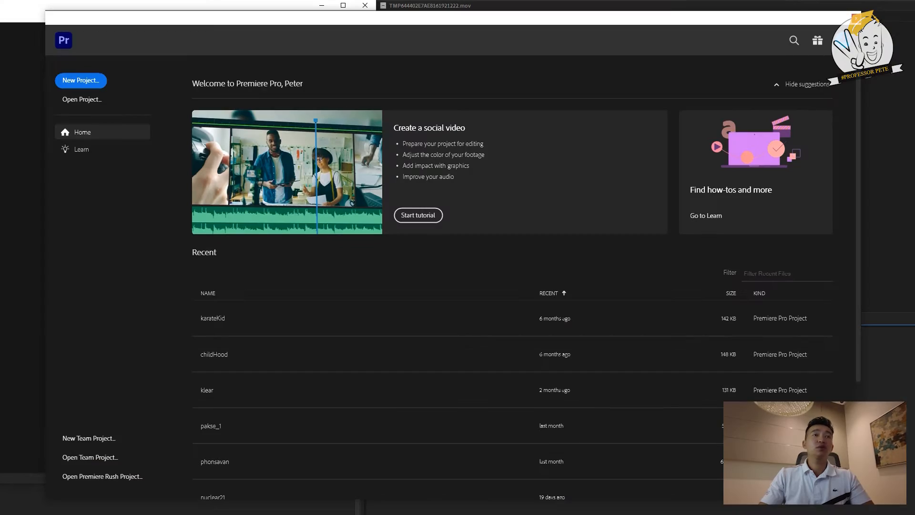
- Create a new Premiere Pro project called karateKidx in the folder C:\Dropbox\karateKid
key("ctrl+alt+n")
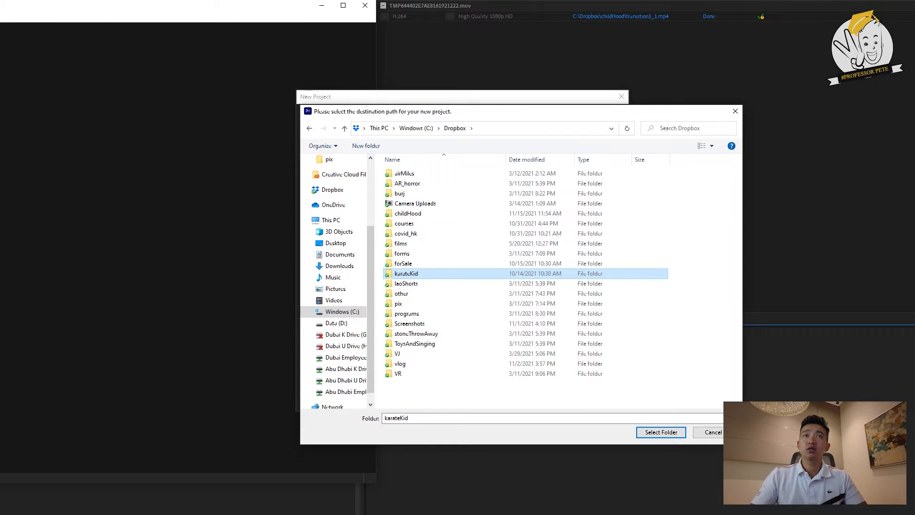
double_click(477, 273)
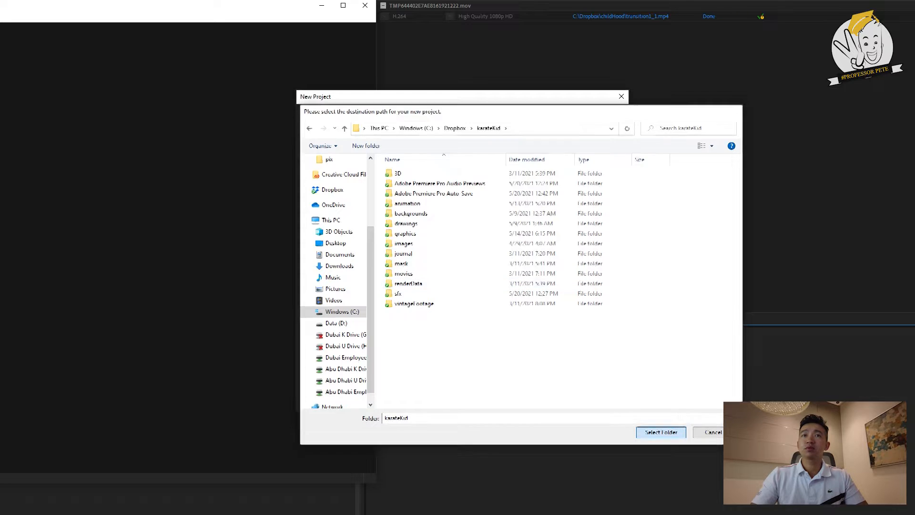
key("Return")
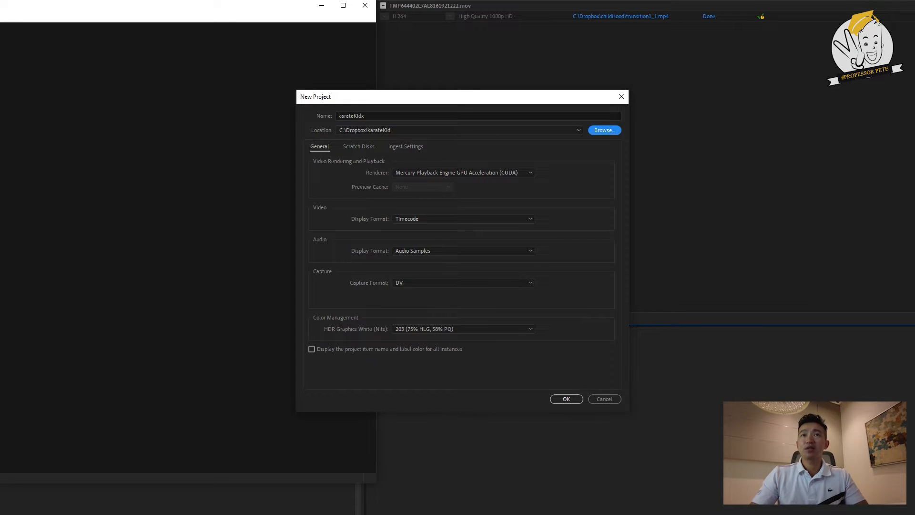
left_click(567, 399)
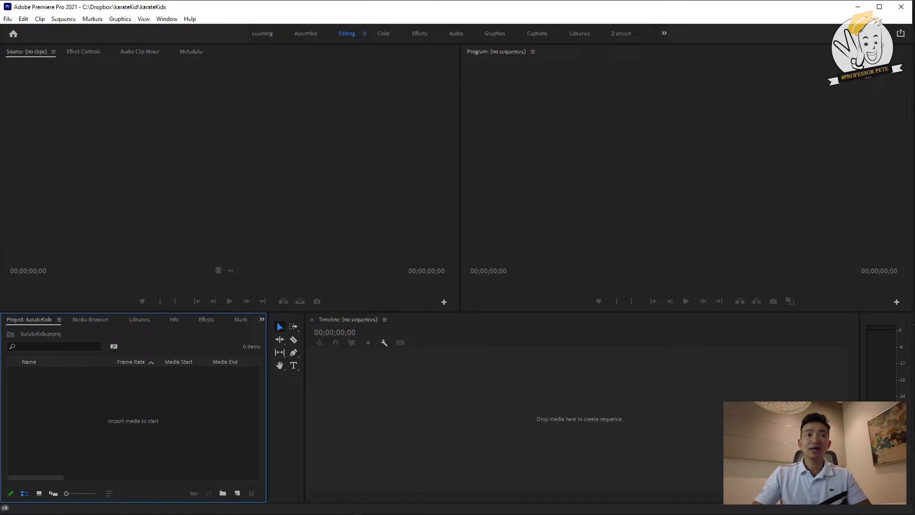
- Import all clips from the movies folder into the project, leaving out 7_wave_1
key("alt+Tab")
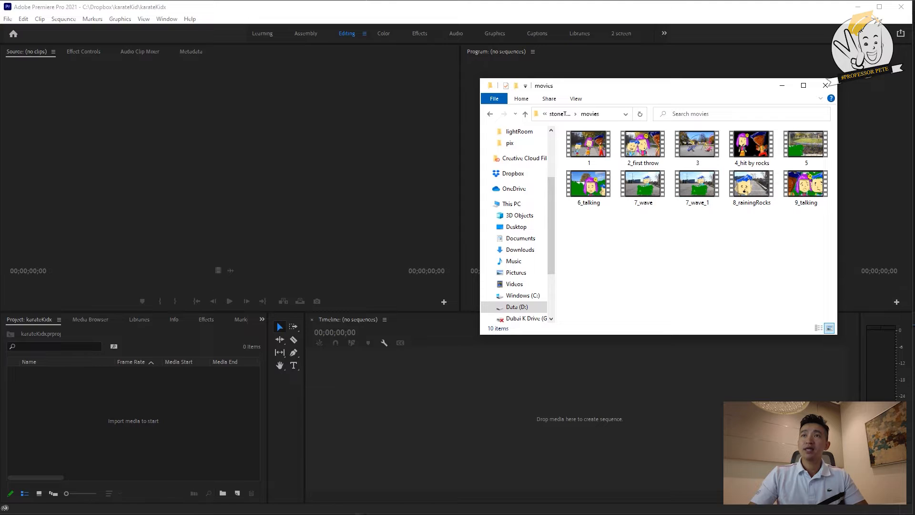
left_click_drag(816, 228, 157, 419)
left_click(698, 186, "ctrl")
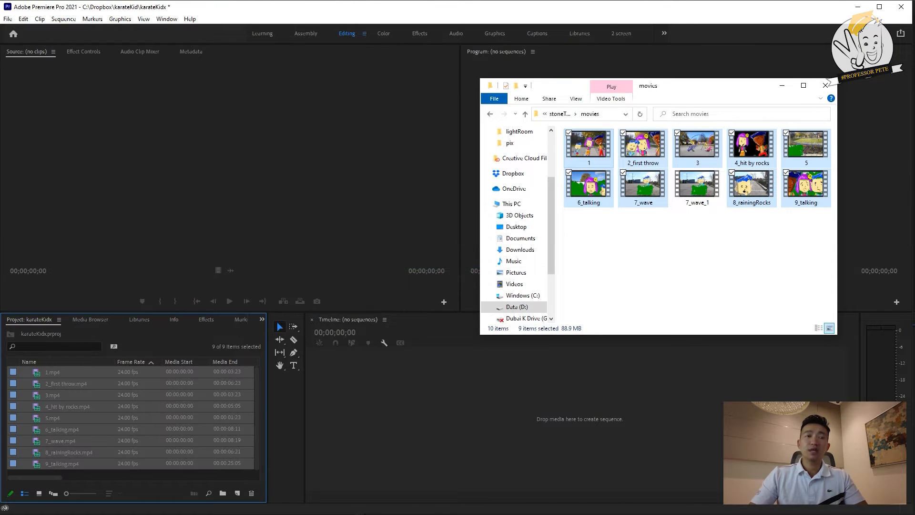
left_click(157, 473)
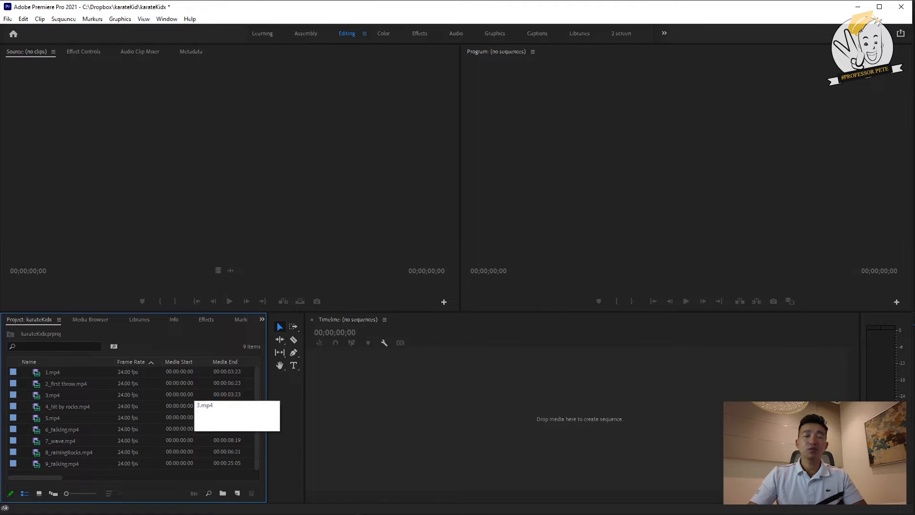
- Create a sequence from all nine imported clips, placed one after another in the empty timeline
left_click(53, 373)
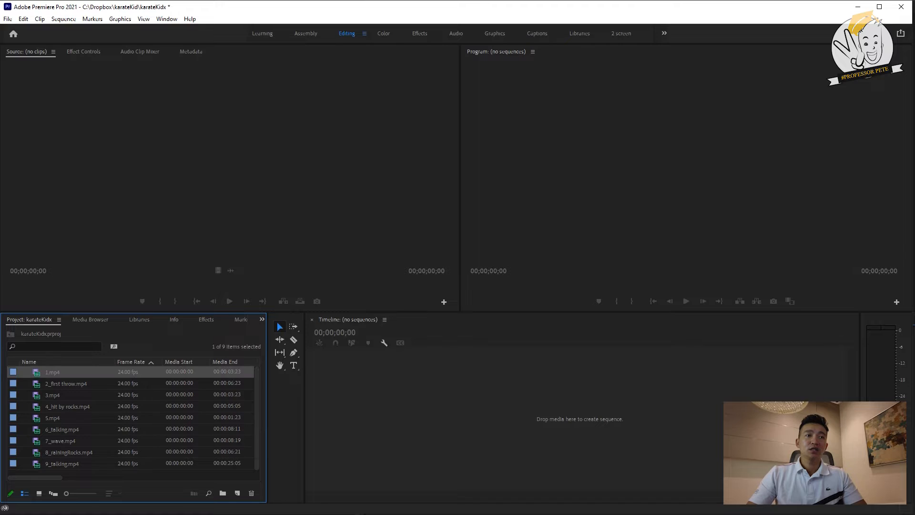
key("ctrl+a")
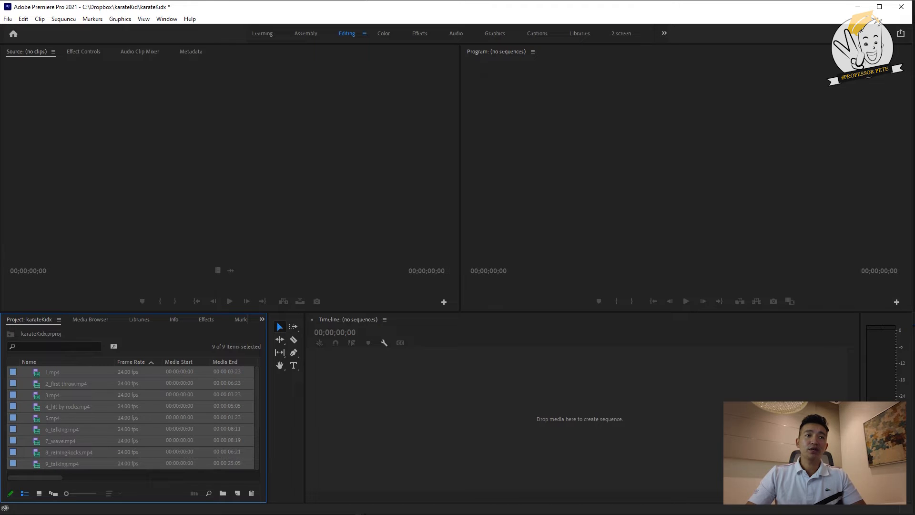
left_click_drag(62, 412, 457, 411)
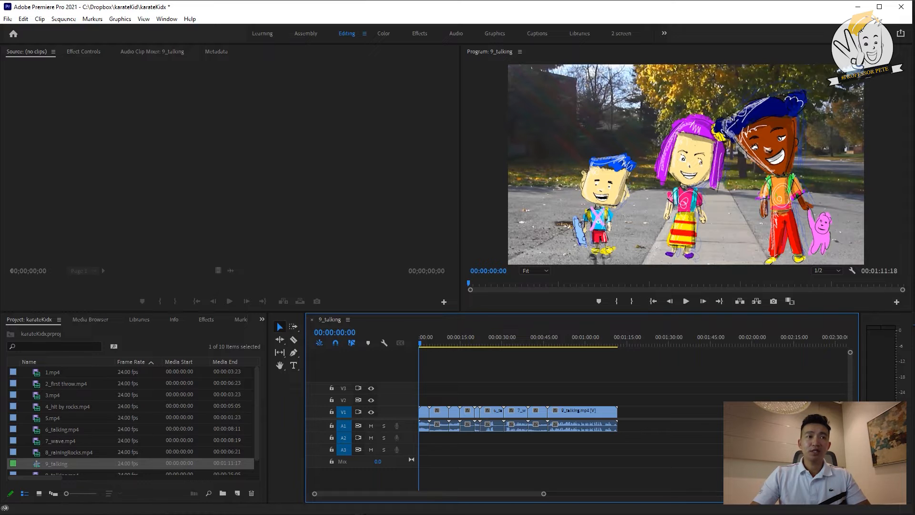
- Play the sequence from its beginning at increased speed to review the assembled clips
left_click_drag(514, 339, 420, 339)
key("space")
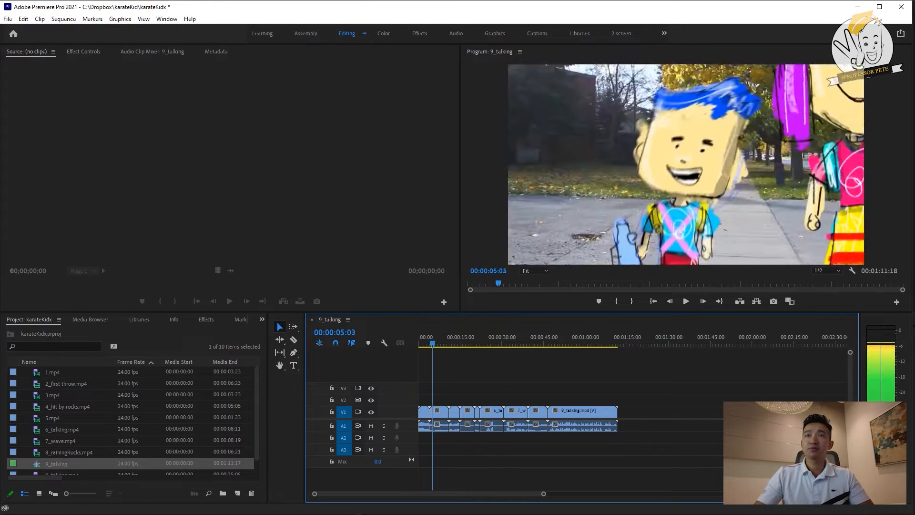
key("l")
key("l")
key("space")
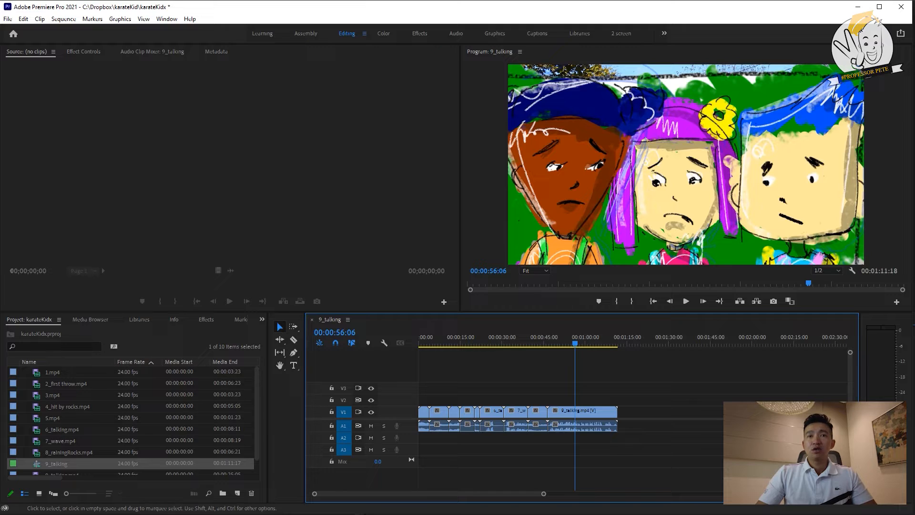
- Split the clip 2_first throw.mp4 at 00:00:10:02, near its end
mouse_move(447, 341)
left_mouse_down()
mouse_move(429, 341)
mouse_move(447, 341)
left_mouse_up()
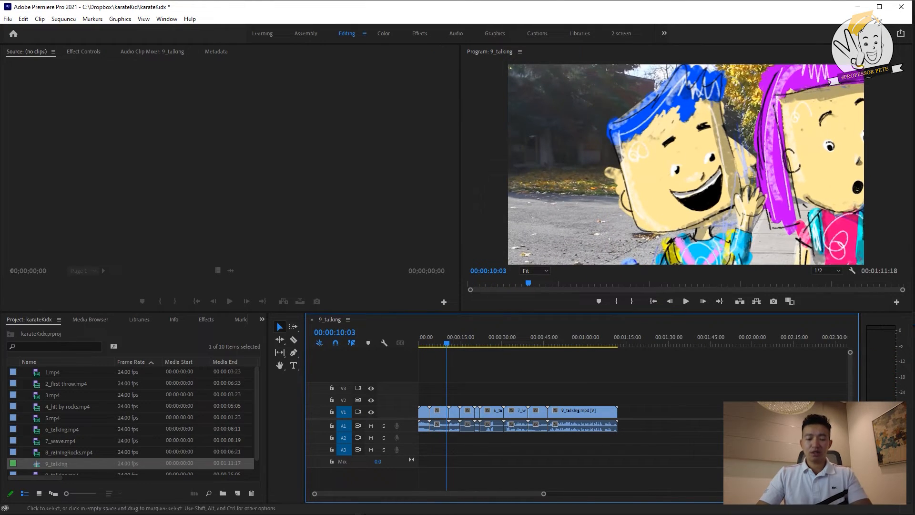
key("=")
key("=")
key("=")
key("=")
left_click_drag(606, 339, 633, 341)
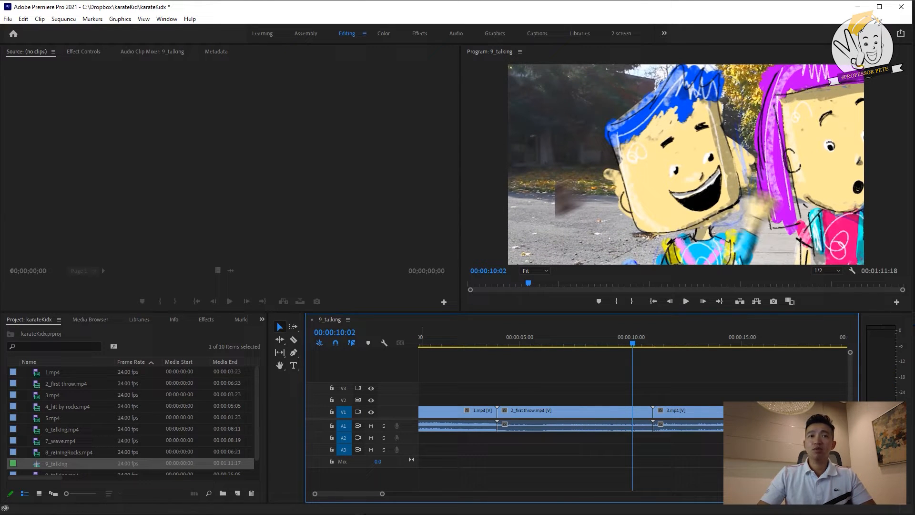
left_click(293, 340)
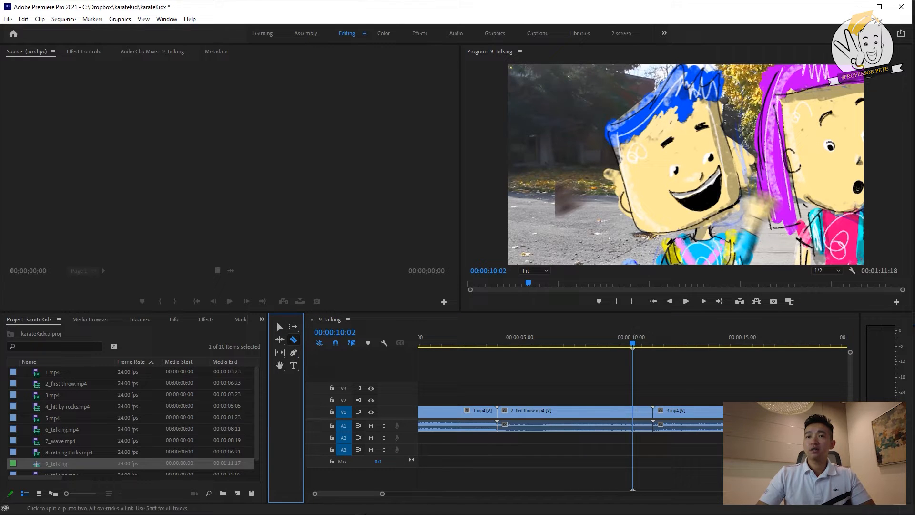
key("ctrl+k")
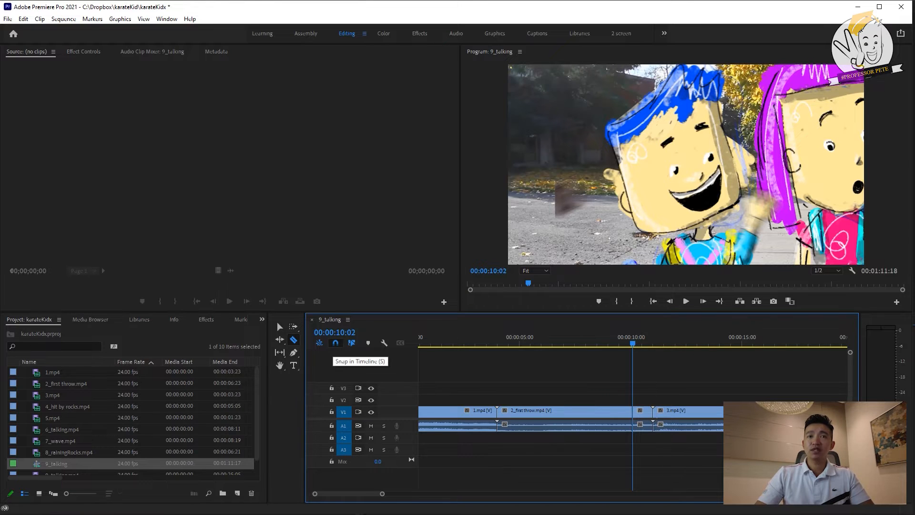
key("v")
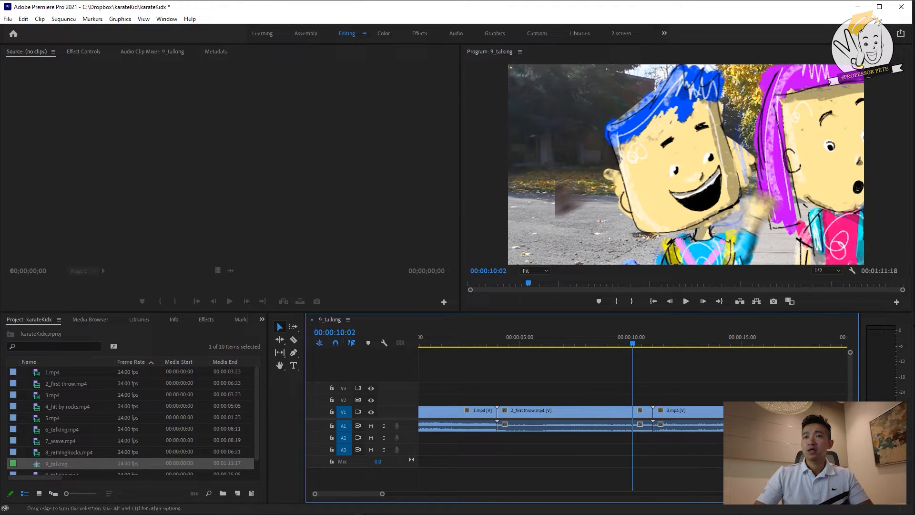
- Delete the short end piece of 2_first throw.mp4 and close the gap before 3.mp4
left_click(642, 413)
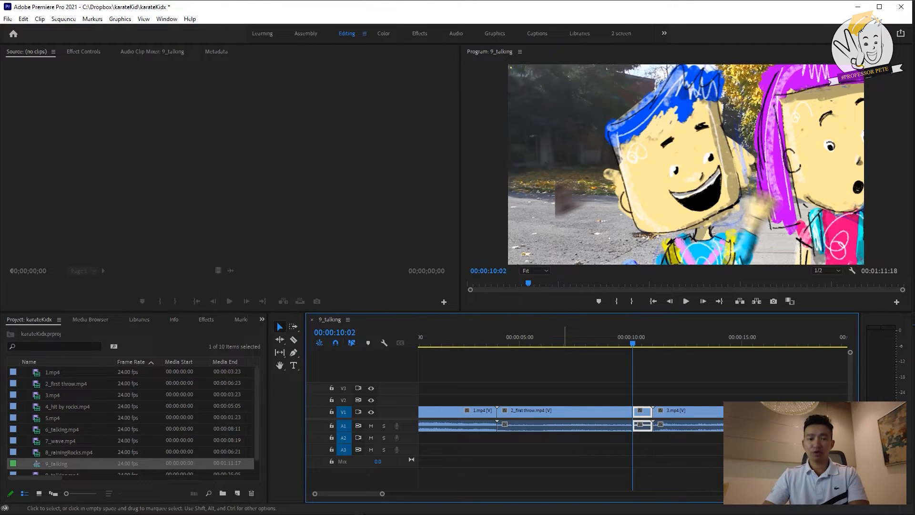
key("Delete")
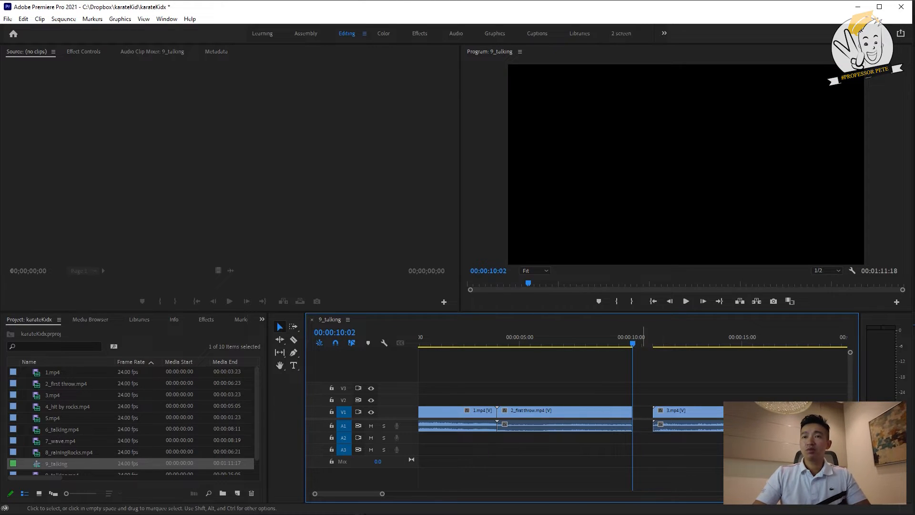
left_click(643, 411)
left_click_drag(663, 382, 812, 473)
left_click(646, 412)
right_click(646, 412)
left_click(674, 415)
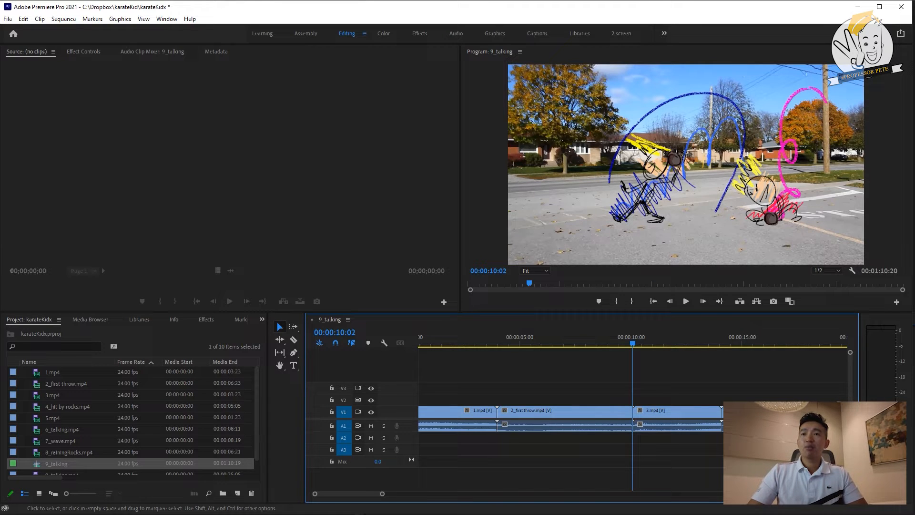
- Start a Scale animation on the clip 2_first throw.mp4 with a keyframe of 100 at 00:00:05:07
left_click(653, 338)
left_click(687, 412)
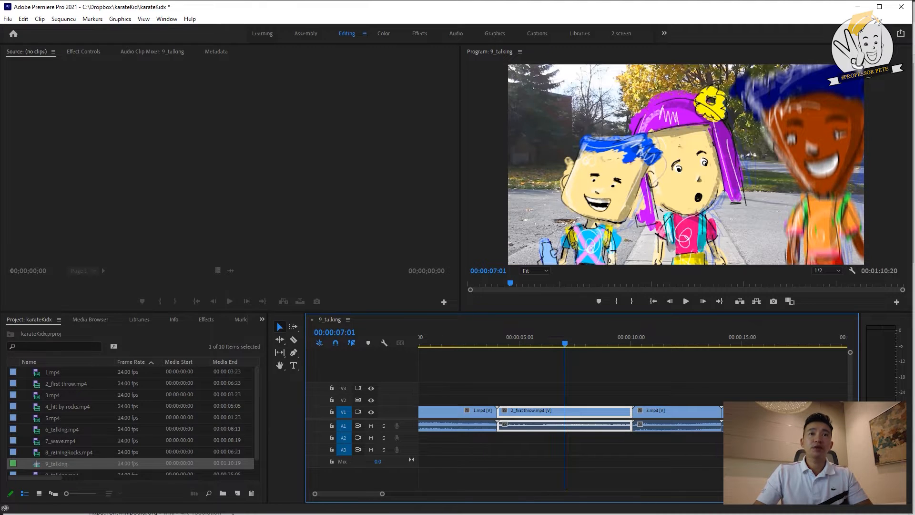
left_click(84, 52)
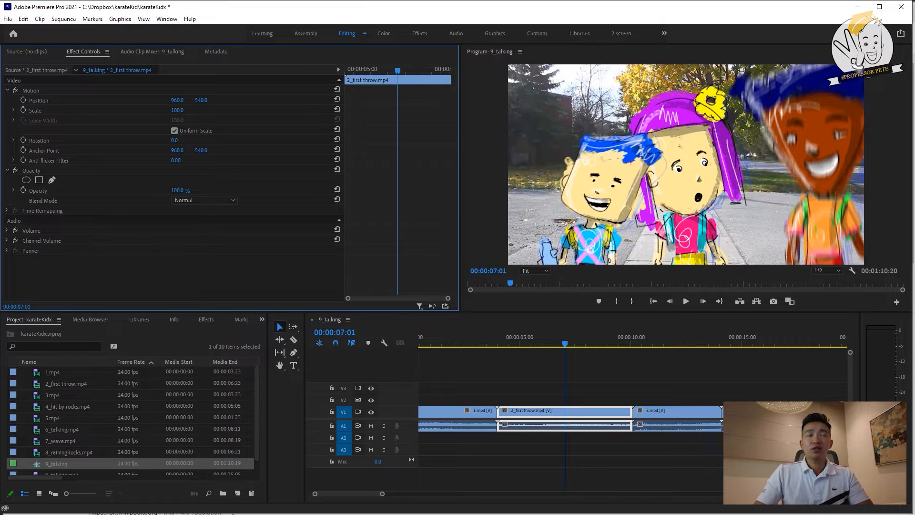
mouse_move(522, 340)
left_mouse_down()
mouse_move(507, 339)
mouse_move(526, 339)
left_mouse_up()
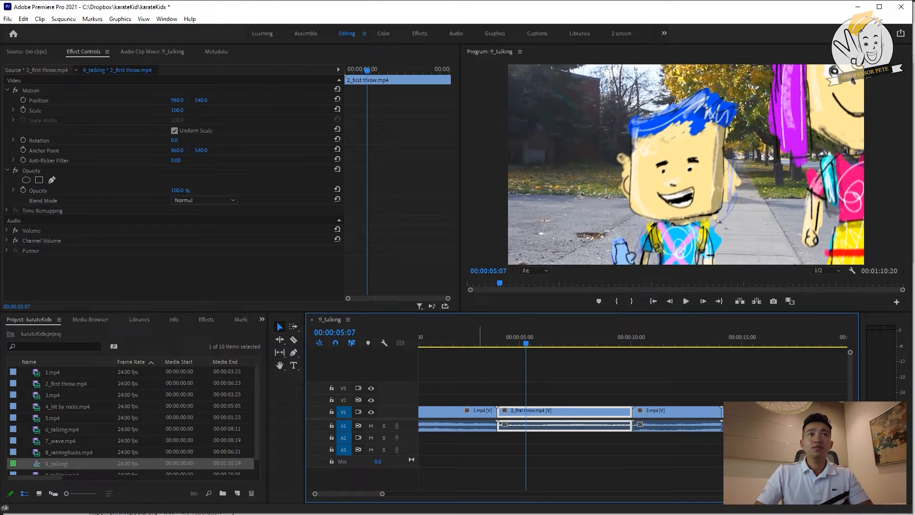
left_click(23, 110)
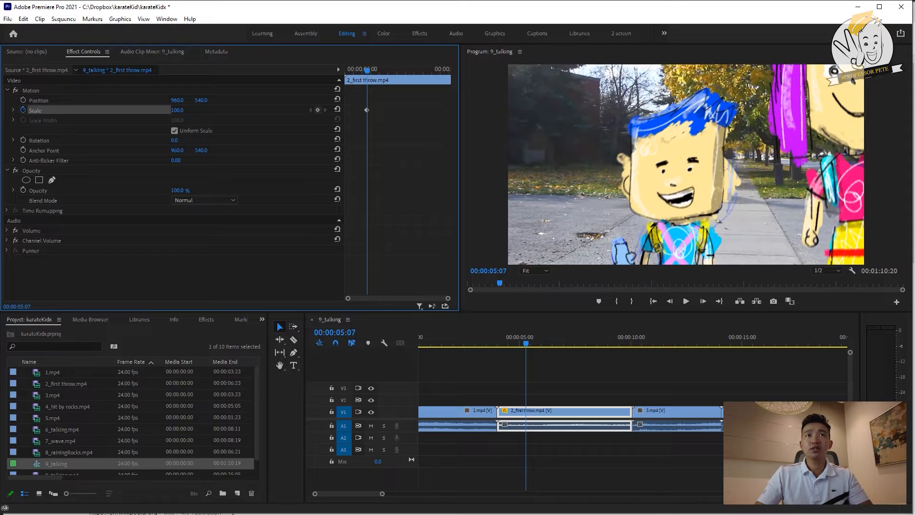
- Add a second Scale keyframe of 105 to 2_first throw.mp4 at 00:00:08:06
left_click(591, 339)
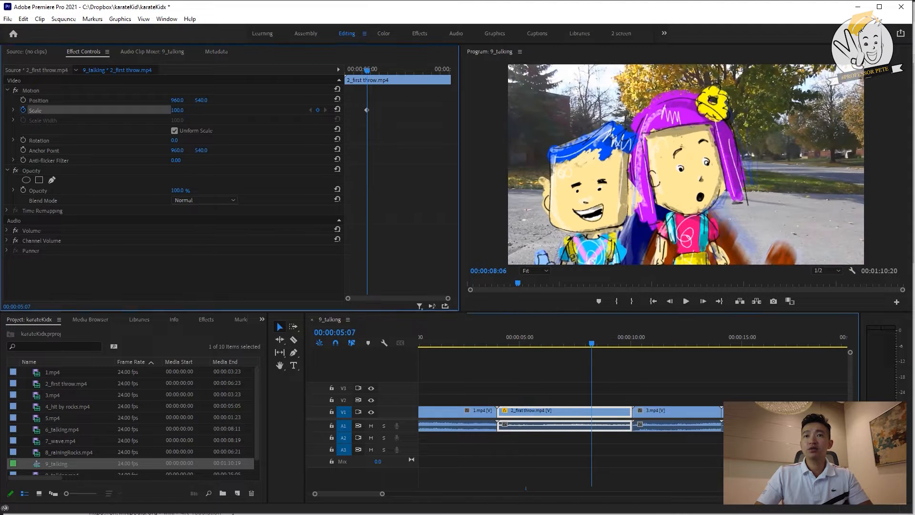
left_click(177, 110)
type("105")
key("Return")
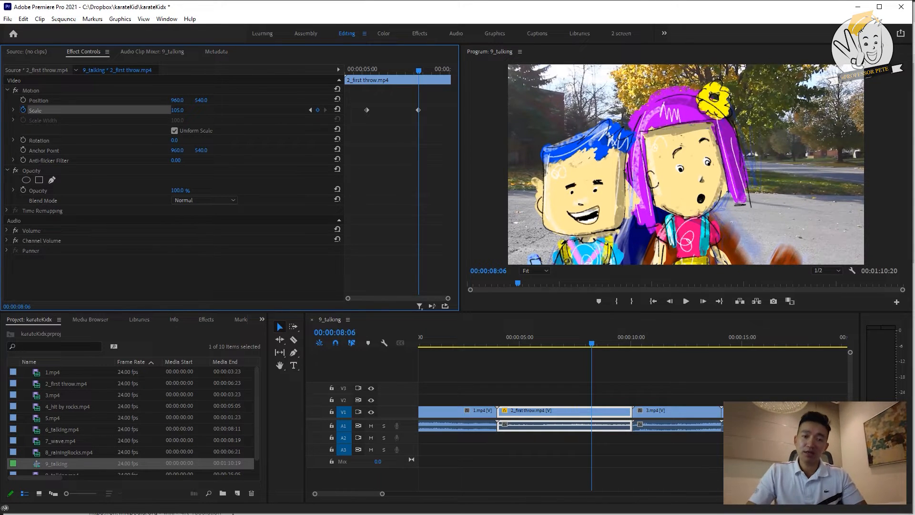
- Increase the second Scale keyframe of the clip to 150 and finally to 200
left_click(177, 110)
type("150")
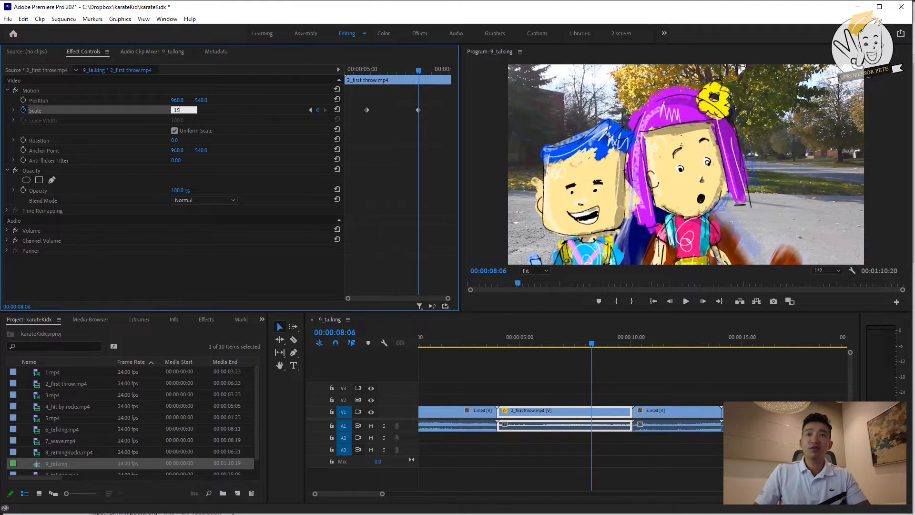
key("Return")
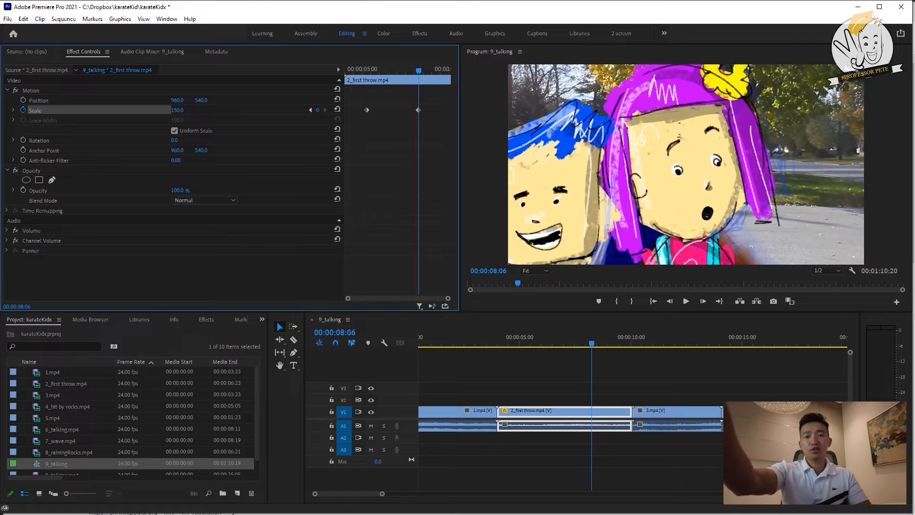
left_click(178, 111)
type("200")
key("Return")
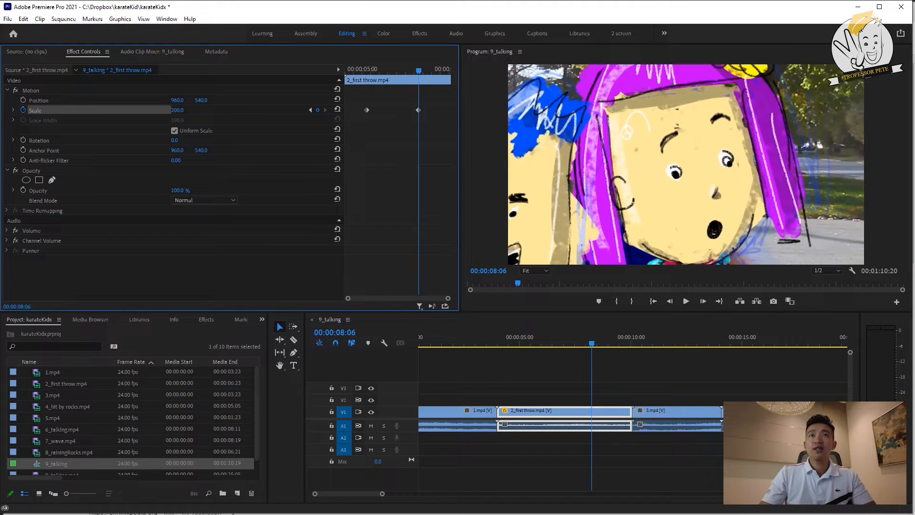
- Try shifting the second Scale keyframe forward in time and undo the shift
left_click_drag(418, 110, 428, 110)
key("ctrl+z")
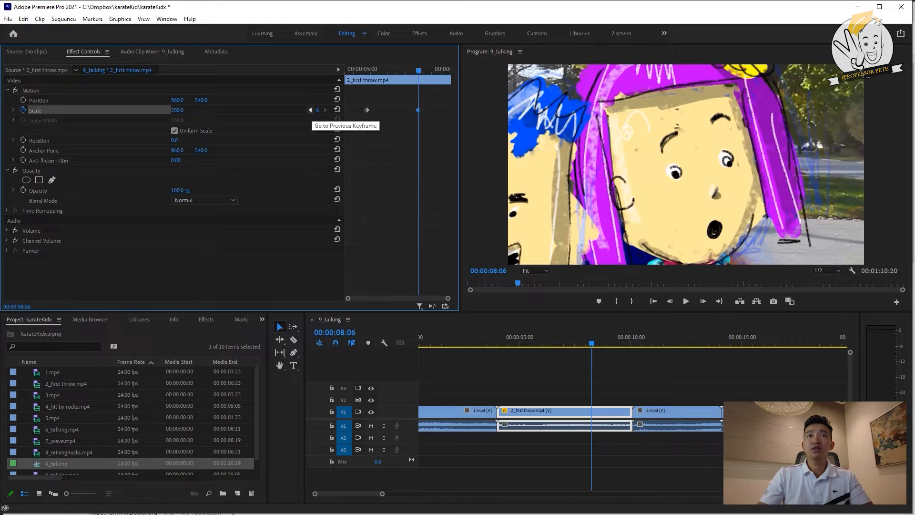
- Step back and forth between the two Scale keyframes to compare the framing, ending on the first one
left_click(310, 110)
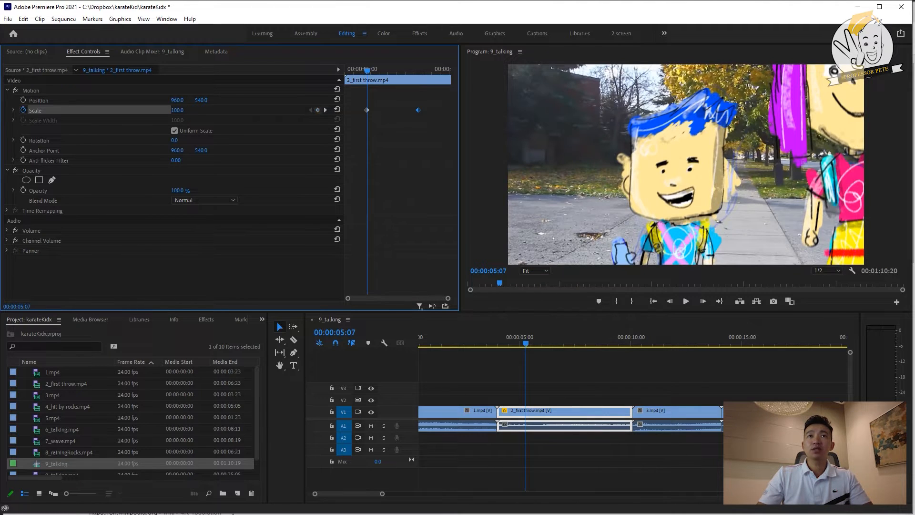
left_click(326, 110)
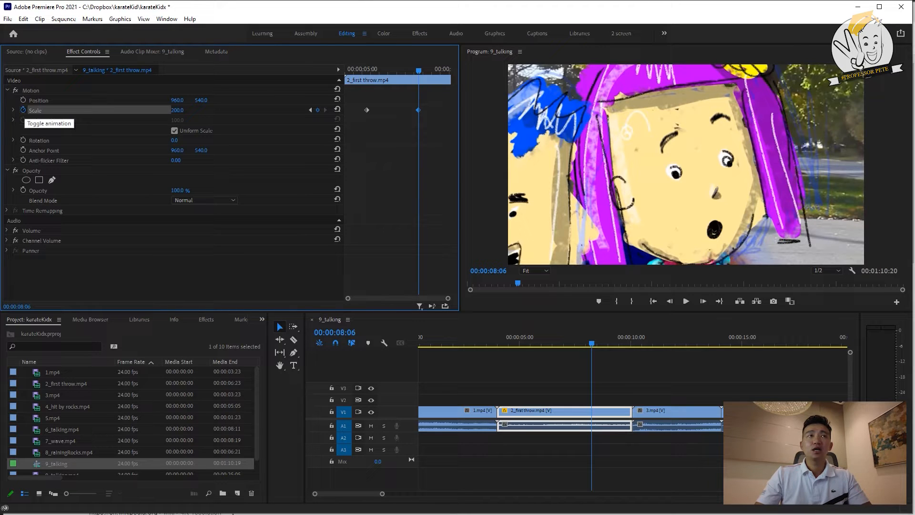
left_click(311, 110)
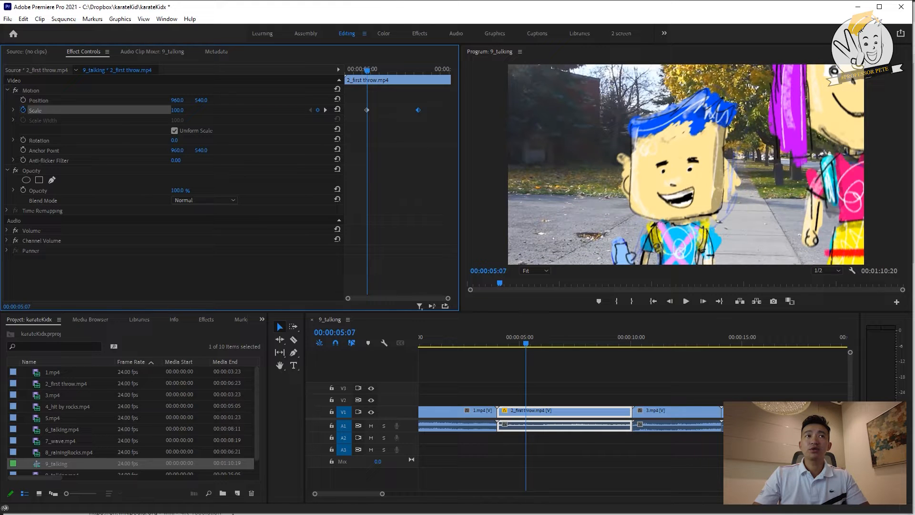
- Delete the Scale keyframes of 2_first throw.mp4 and keyframe its Position instead, shifting X to 600 near the clip's end
left_click(23, 110)
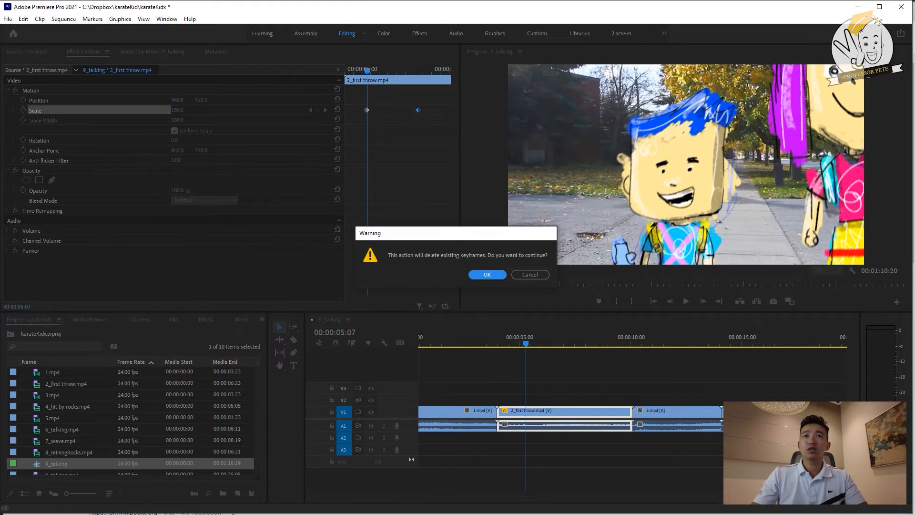
key("Return")
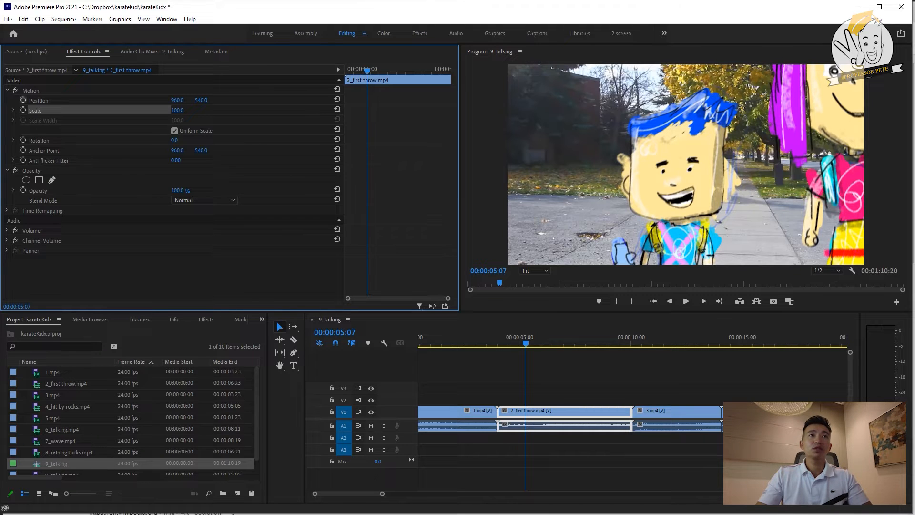
left_click(22, 100)
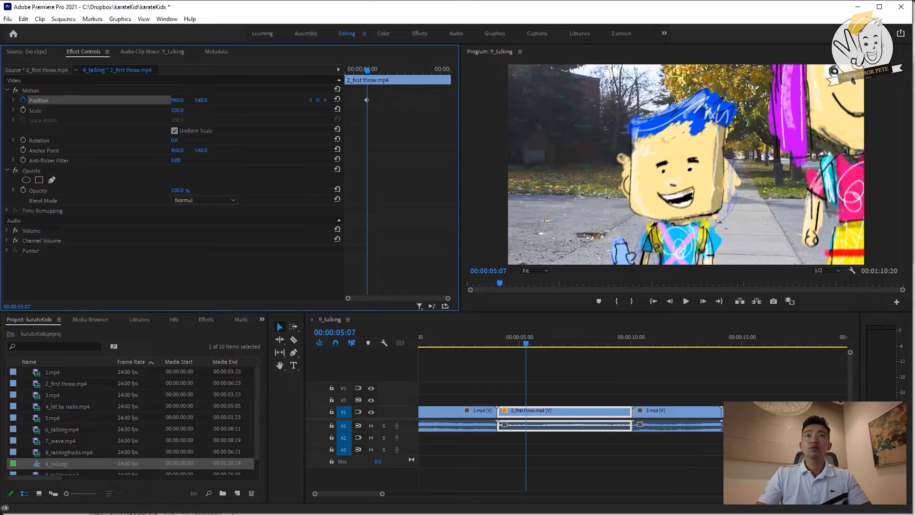
left_click(433, 70)
left_click_drag(177, 100, 5, 99)
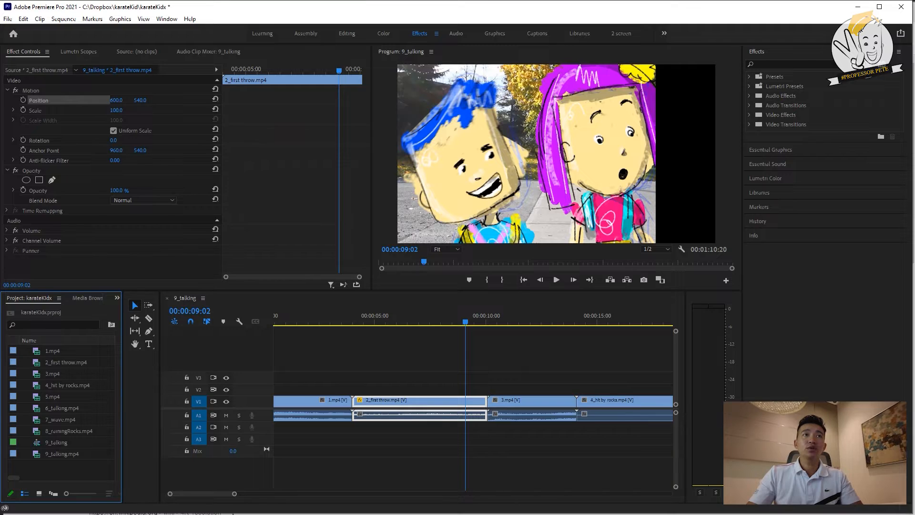
- Set the clip's Lumetri Contrast to 41 with the scopes displayed, and try the Creative section's Faded Film adjustment
left_click(78, 51)
left_click(766, 178)
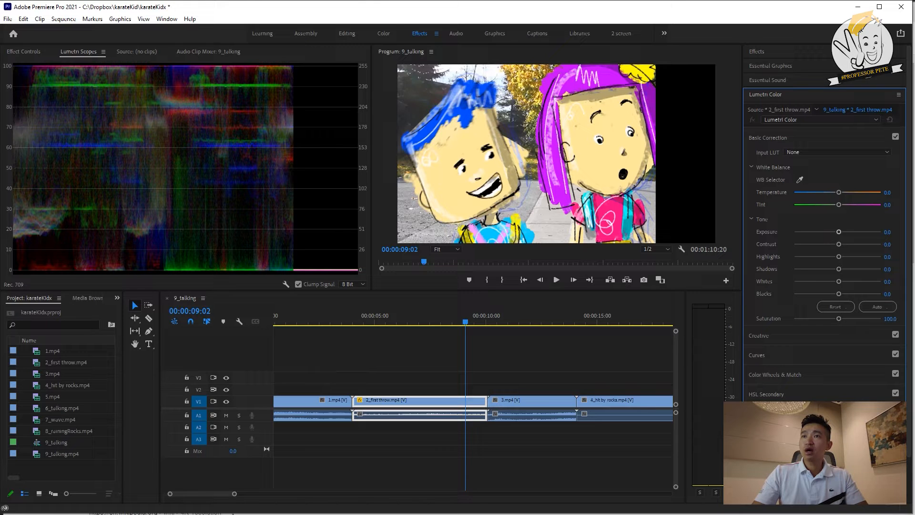
mouse_move(839, 245)
left_mouse_down()
mouse_move(882, 244)
mouse_move(855, 244)
left_mouse_up()
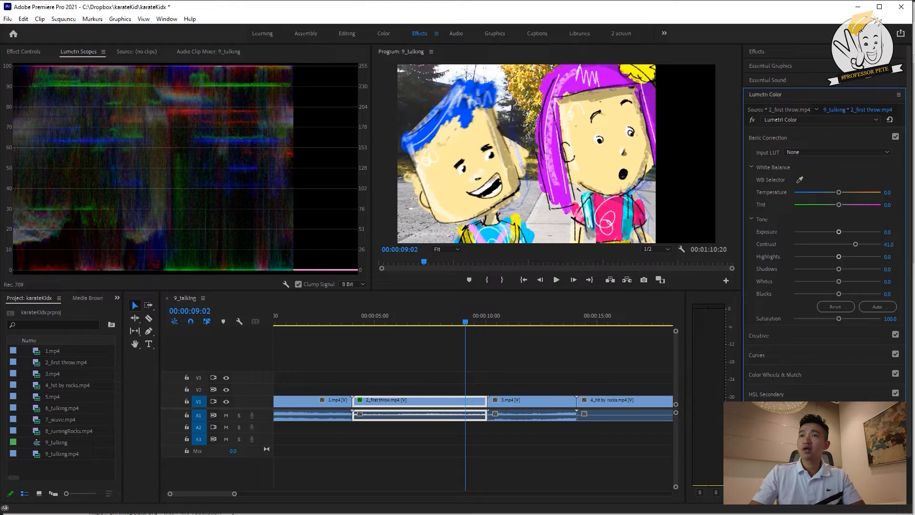
left_click(759, 336)
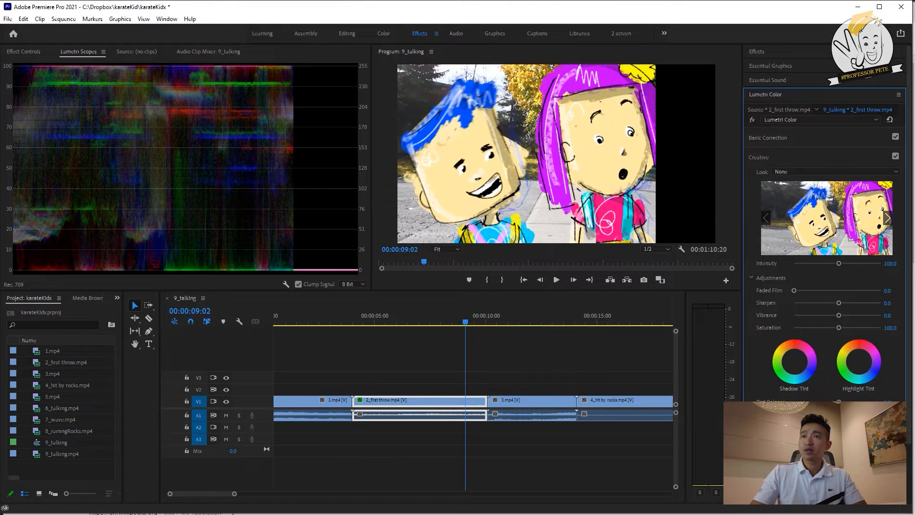
mouse_move(794, 291)
left_mouse_down()
mouse_move(882, 290)
mouse_move(794, 290)
left_mouse_up()
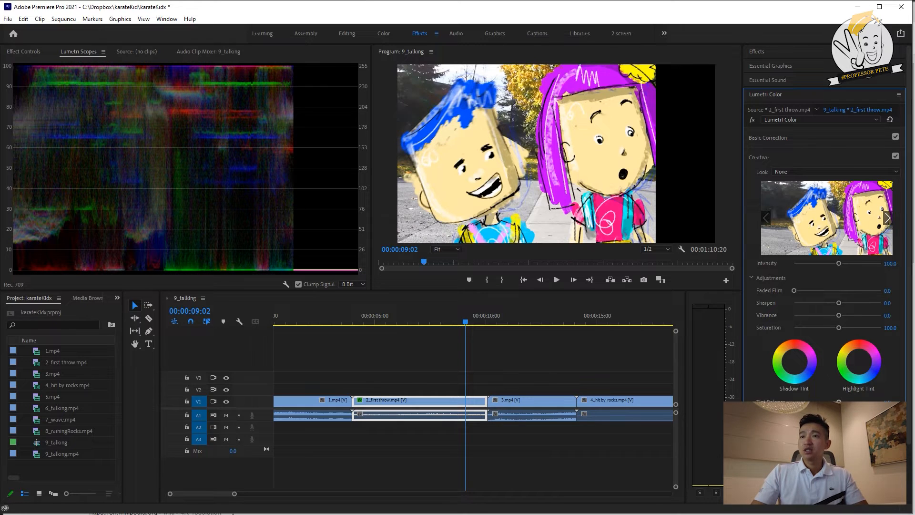
- Try reshaping the Hue vs Sat curve by raising the greens and lowering the blues, and switch that curve off
left_click(758, 422)
scroll(823, 286, "down", 2)
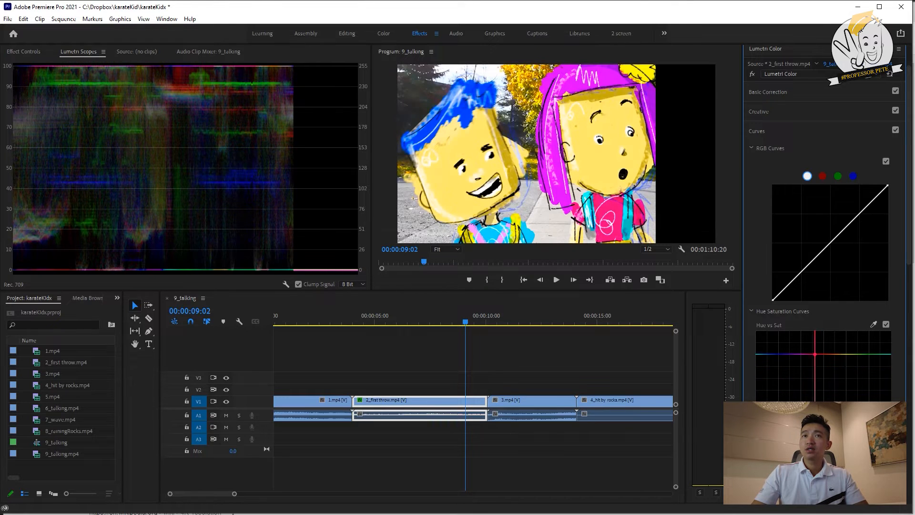
left_click(796, 380)
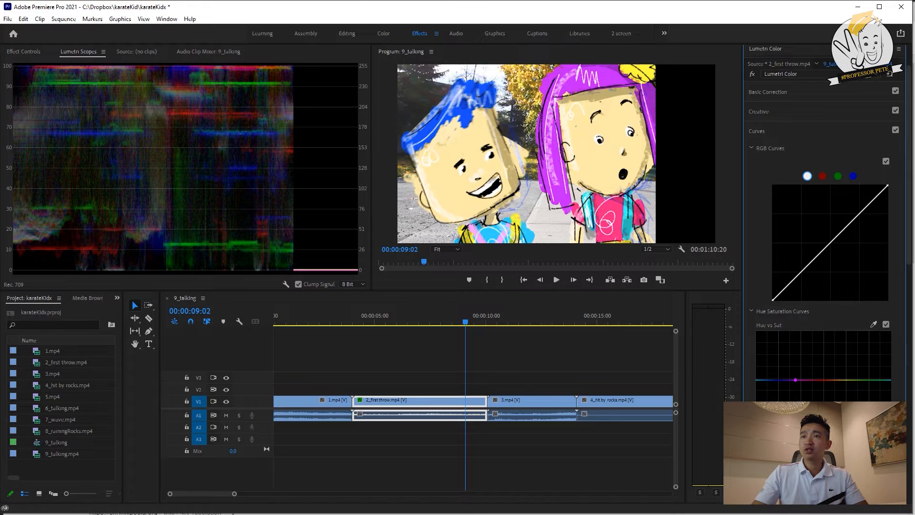
left_click_drag(856, 380, 863, 347)
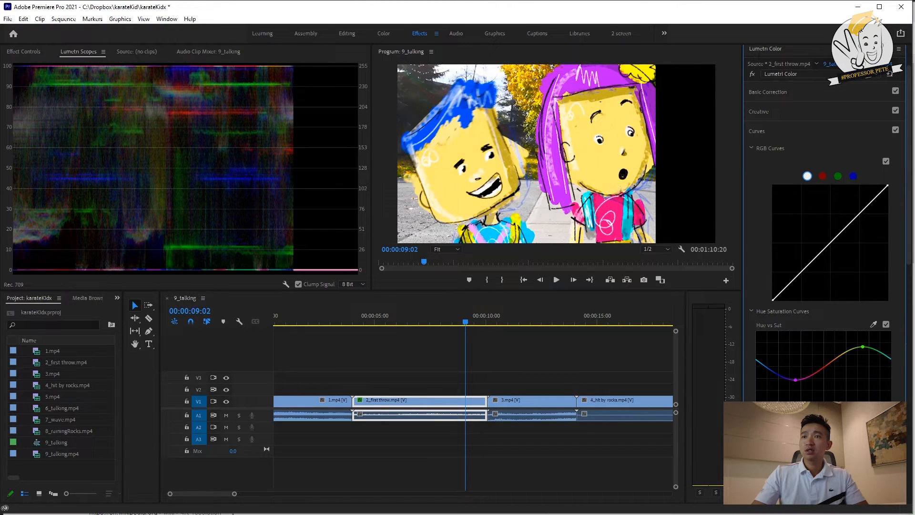
left_click_drag(773, 372, 770, 414)
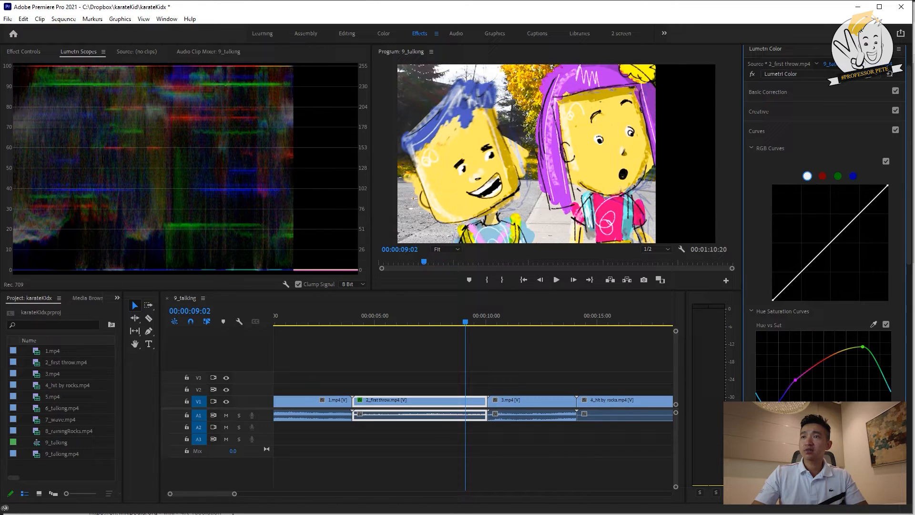
left_click(887, 325)
left_click(886, 324)
left_click(887, 325)
scroll(886, 325, "down", 2)
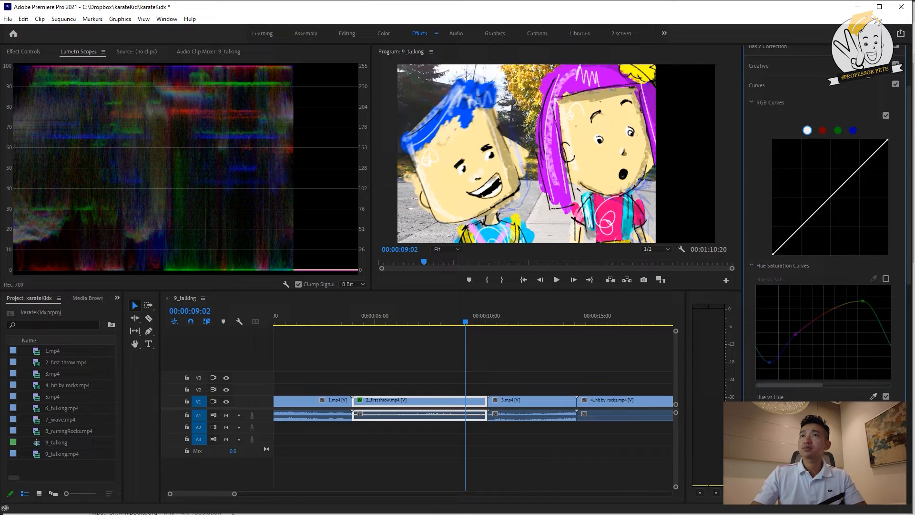
- Try Exposure -0.2, Highlights 15.8, Shadows 41, Whites 29 and Blacks 50 on the clip, and reset the basic correction
scroll(825, 224, "up", 2)
mouse_move(830, 243)
left_mouse_down()
mouse_move(821, 223)
mouse_move(842, 246)
mouse_move(822, 237)
left_mouse_up()
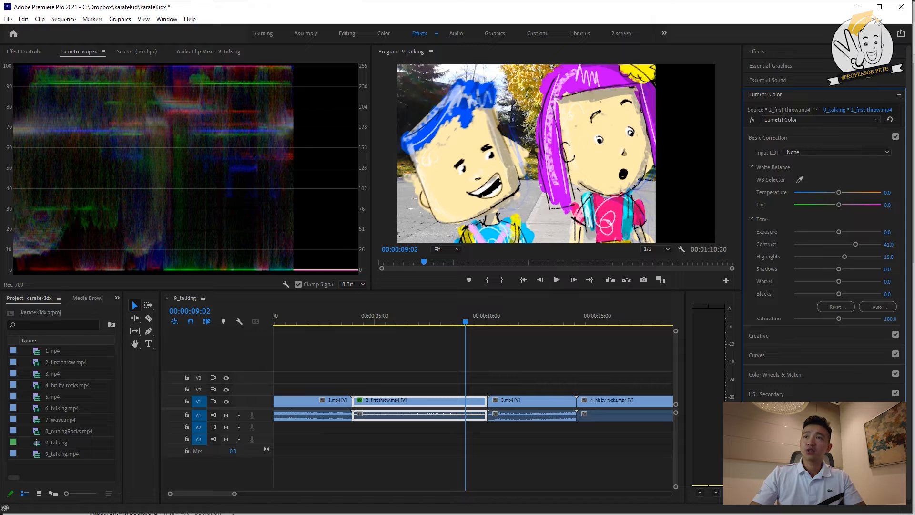
mouse_move(839, 232)
left_mouse_down()
mouse_move(858, 232)
mouse_move(836, 231)
left_mouse_up()
mouse_move(839, 268)
left_mouse_down()
mouse_move(856, 269)
mouse_move(820, 269)
mouse_move(856, 269)
mouse_move(851, 281)
left_mouse_up()
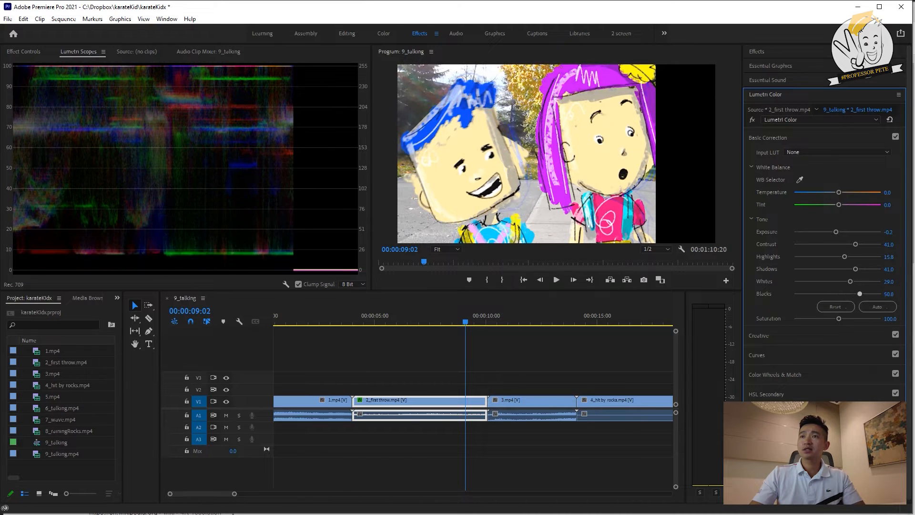
left_click(836, 306)
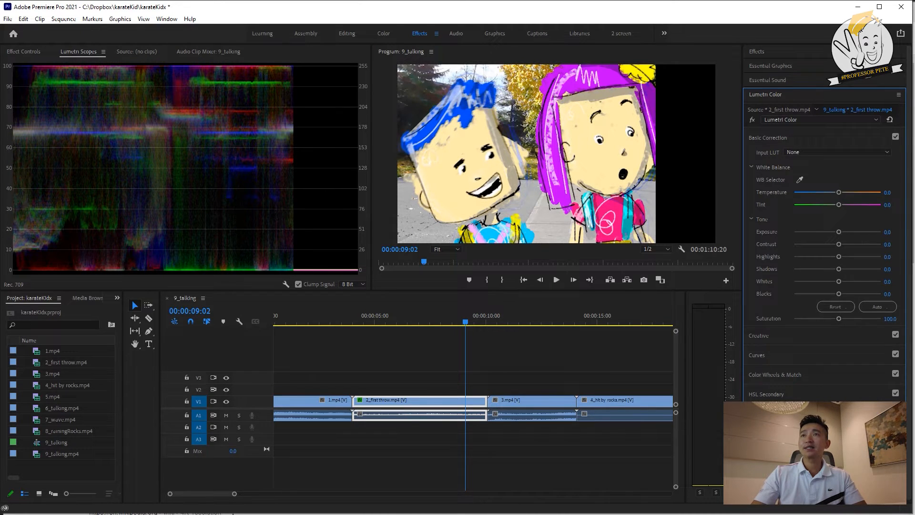
- Browse the Crossfade audio transitions, and apply a Cross Dissolve to the cut between 3.mp4 and 4_hit by rocks.mp4
left_click(757, 51)
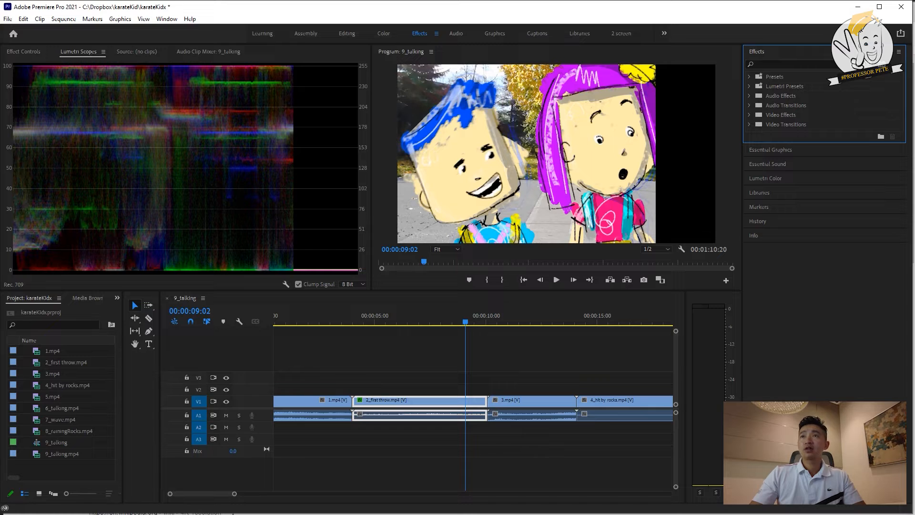
left_click(749, 105)
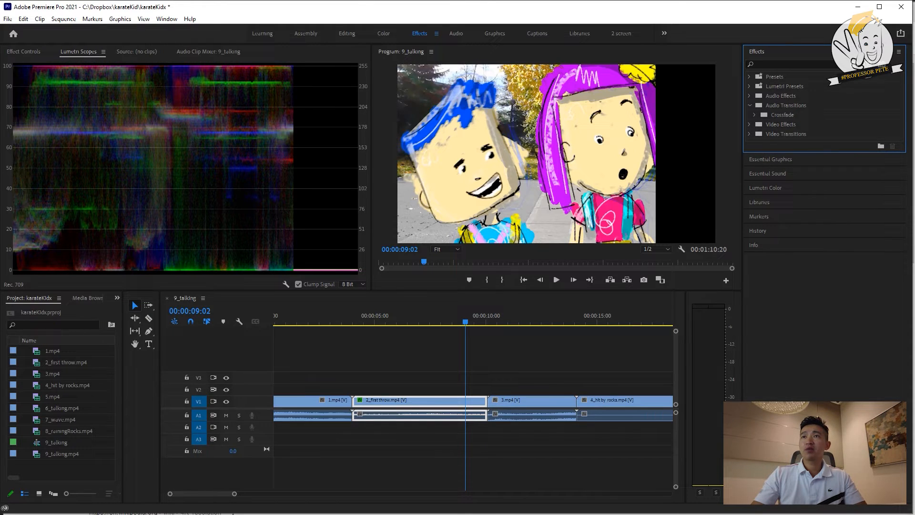
left_click(755, 115)
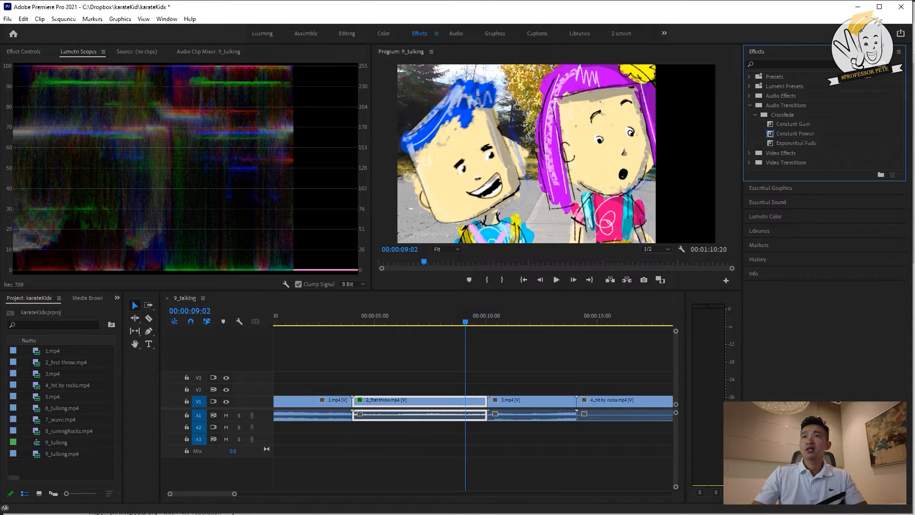
left_click(783, 115)
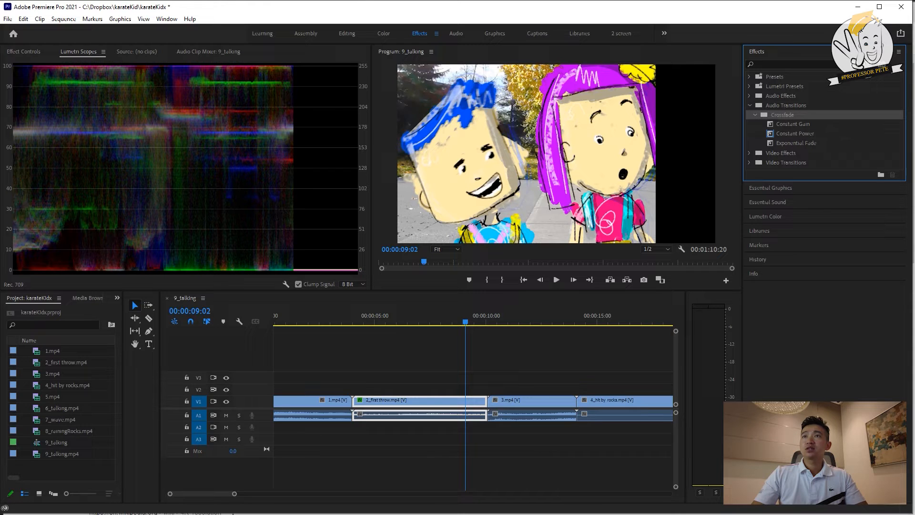
left_click(750, 105)
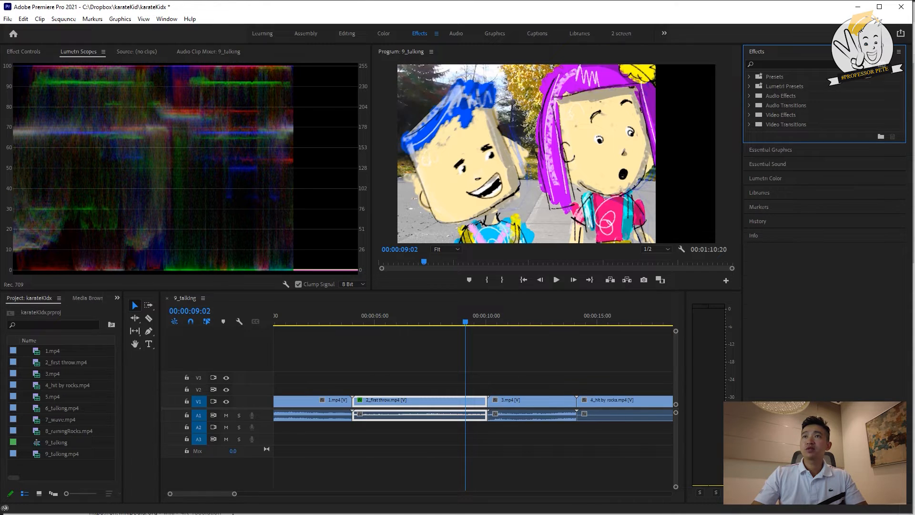
left_click(750, 124)
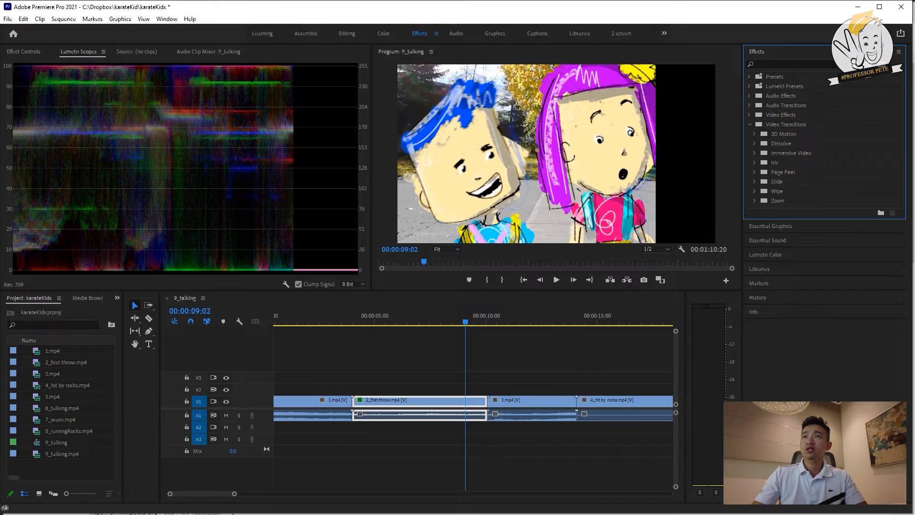
left_click(755, 144)
left_click_drag(794, 162, 576, 401)
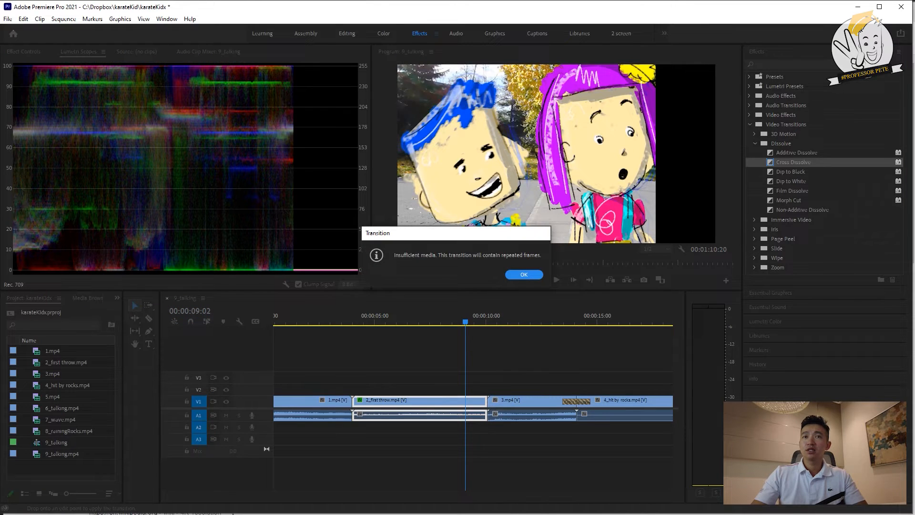
left_click(524, 274)
mouse_move(558, 316)
left_mouse_down()
mouse_move(600, 315)
mouse_move(563, 315)
left_mouse_up()
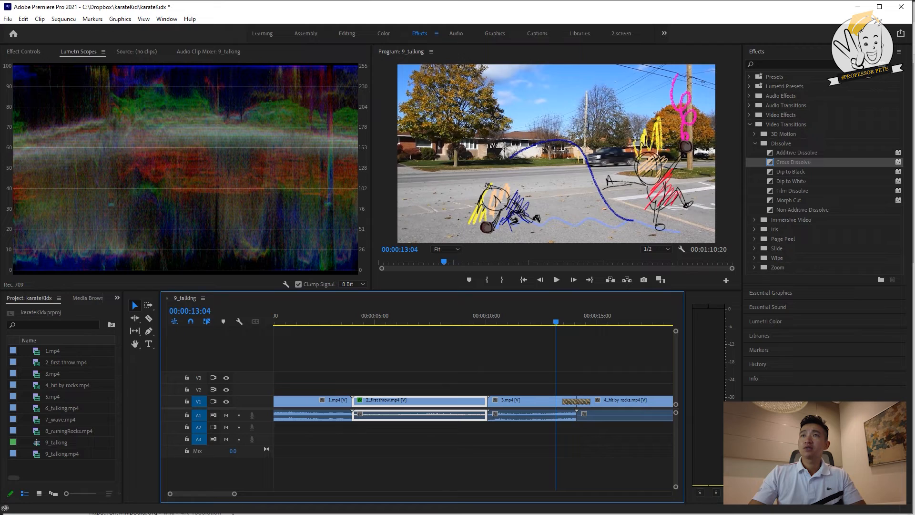
- Browse the Color Correction and Image Control video effects and apply Equalize to 3.mp4 in the sequence
left_click(750, 124)
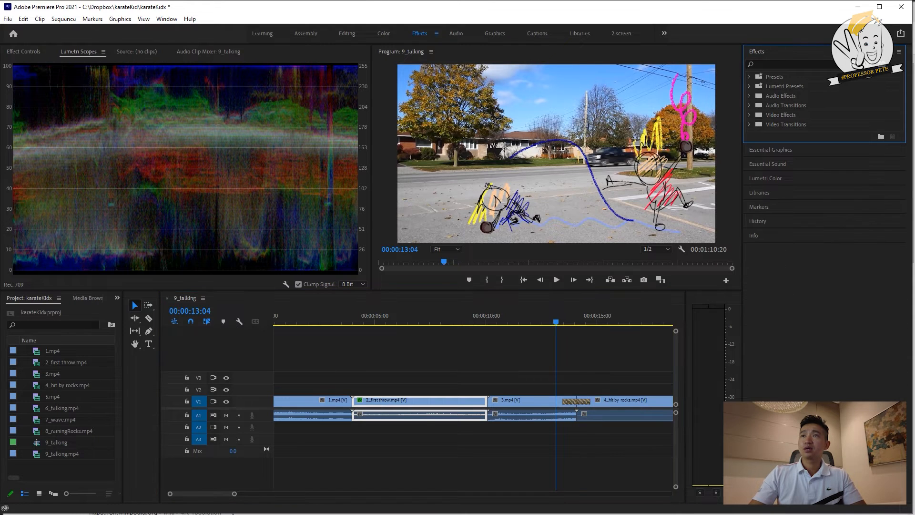
left_click(750, 114)
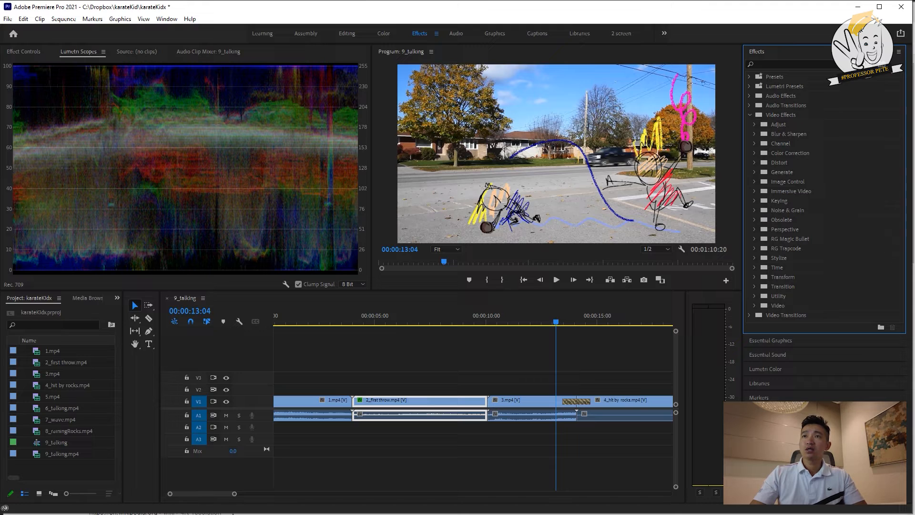
left_click(755, 154)
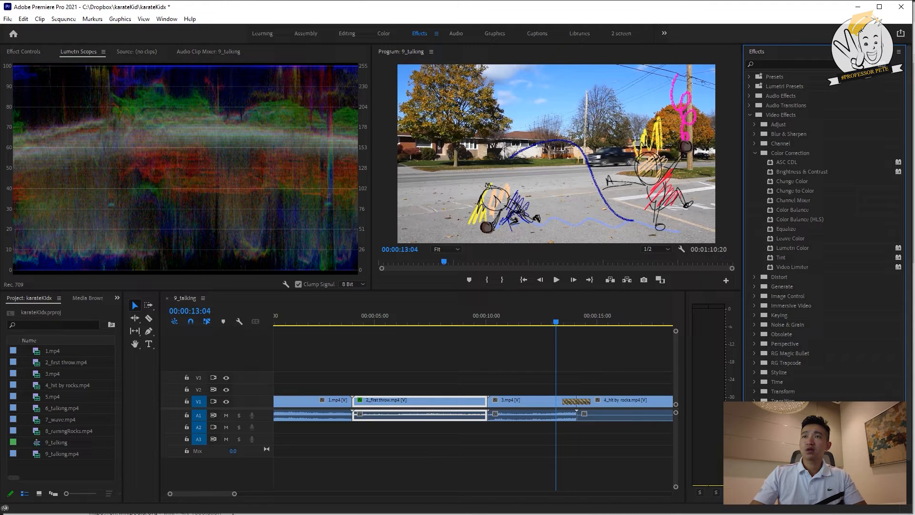
left_click(755, 153)
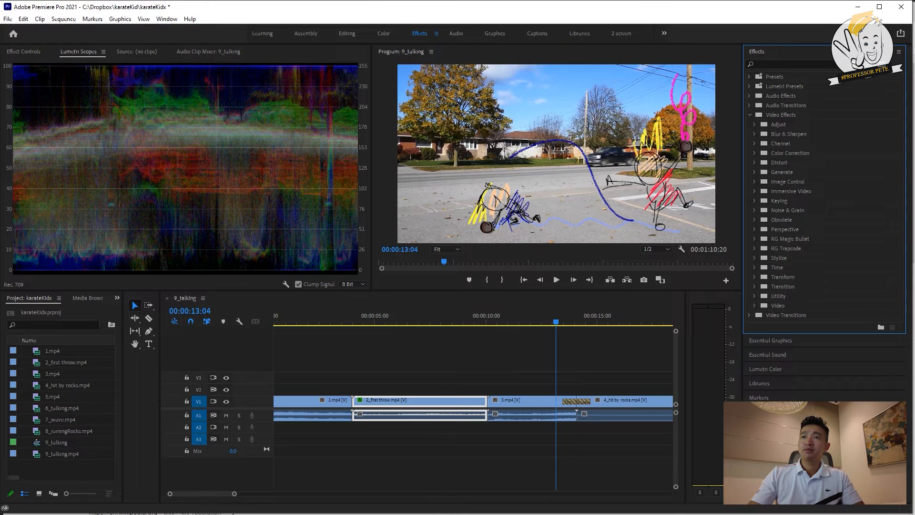
left_click(755, 182)
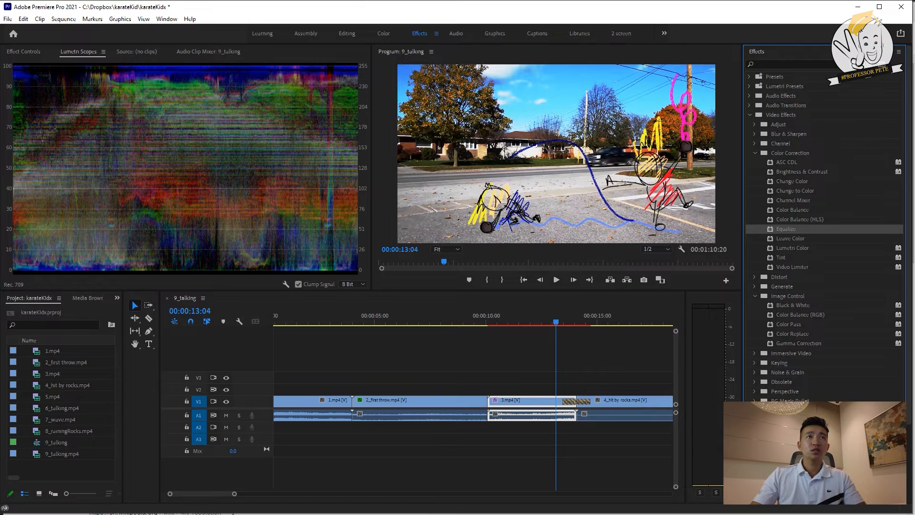
- Collapse the Motion and Opacity properties of 3.mp4 and change its Equalize method from Photoshop Style to Brightness
key("shift+5")
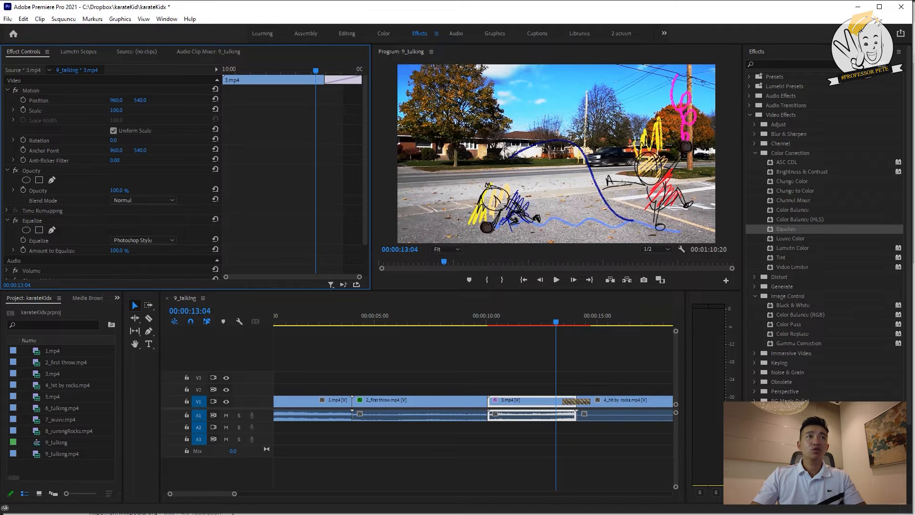
left_click(7, 90)
left_click(7, 100)
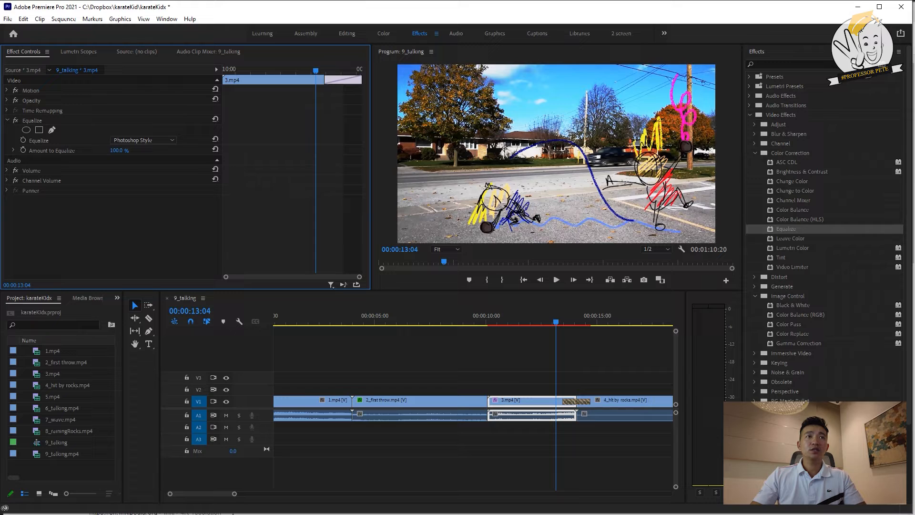
mouse_move(120, 151)
left_mouse_down()
mouse_move(72, 150)
mouse_move(119, 150)
left_mouse_up()
left_click(143, 141)
left_click(125, 149)
left_click(143, 140)
left_click(125, 159)
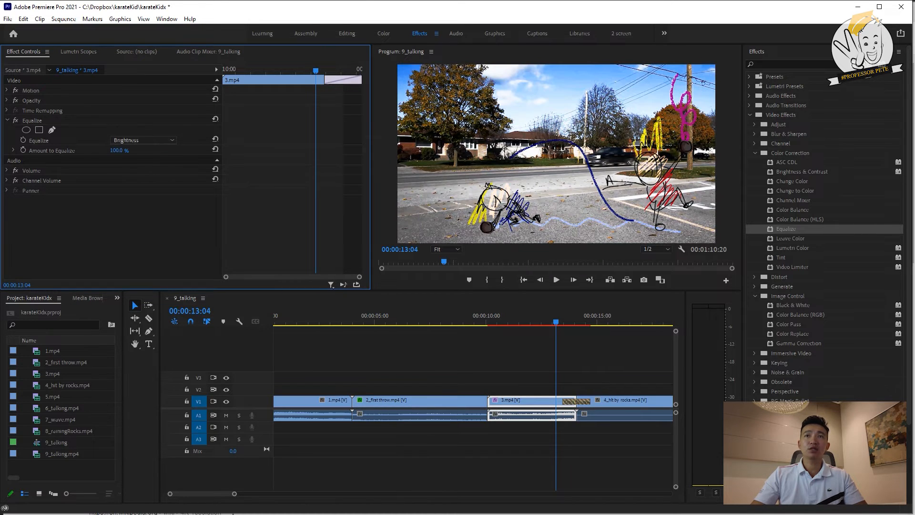
left_click_drag(120, 150, 143, 150)
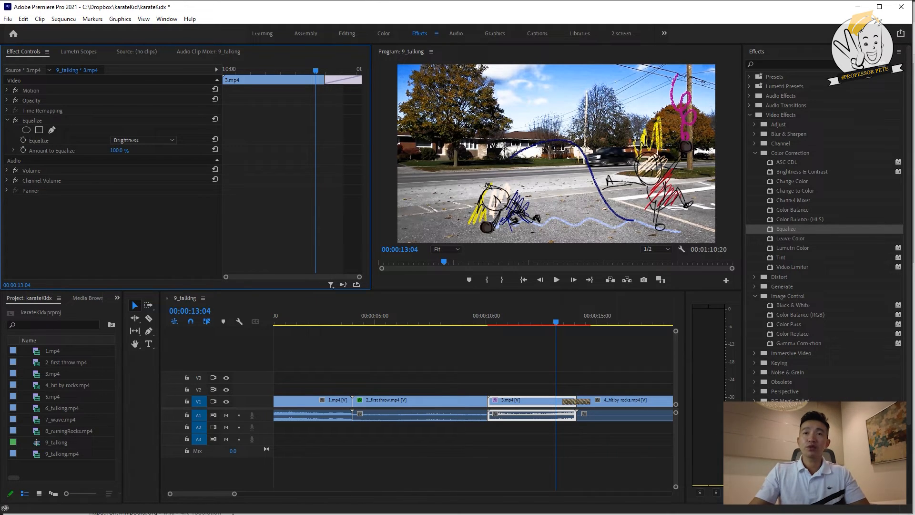
- Deselect the clip and show the whole 9_talking sequence on the timeline
left_click(422, 353)
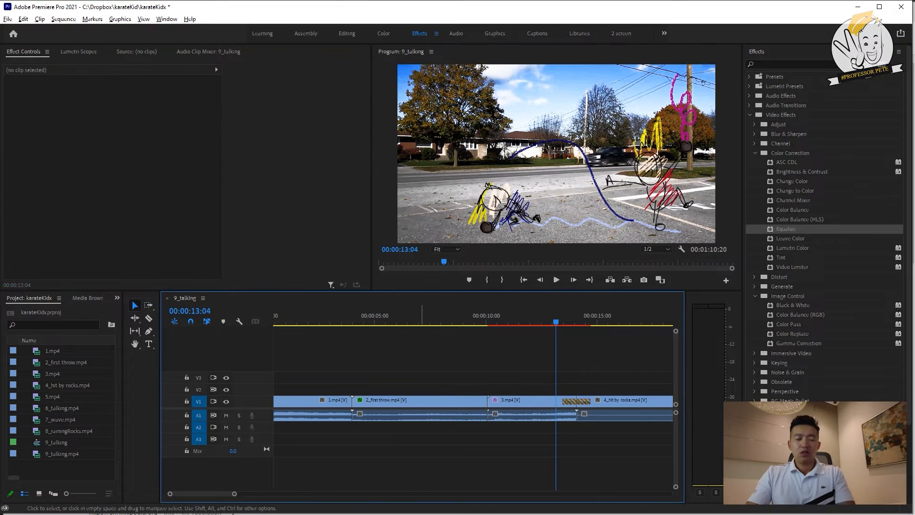
key("minus")
key("minus")
key("equal")
key("minus")
key("minus")
key("equal")
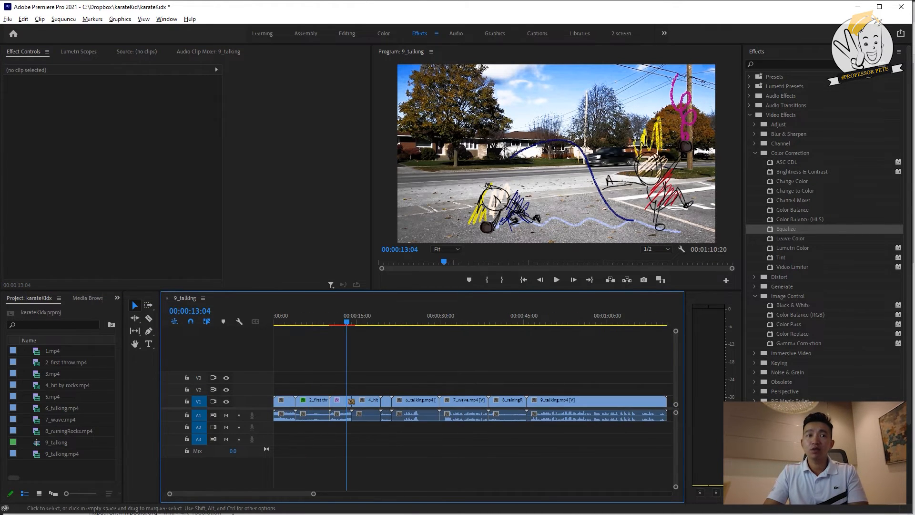
key("minus")
key("equal")
key("equal")
key("equal")
key("equal")
key("equal")
key("equal")
key("minus")
key("minus")
key("minus")
key("minus")
key("minus")
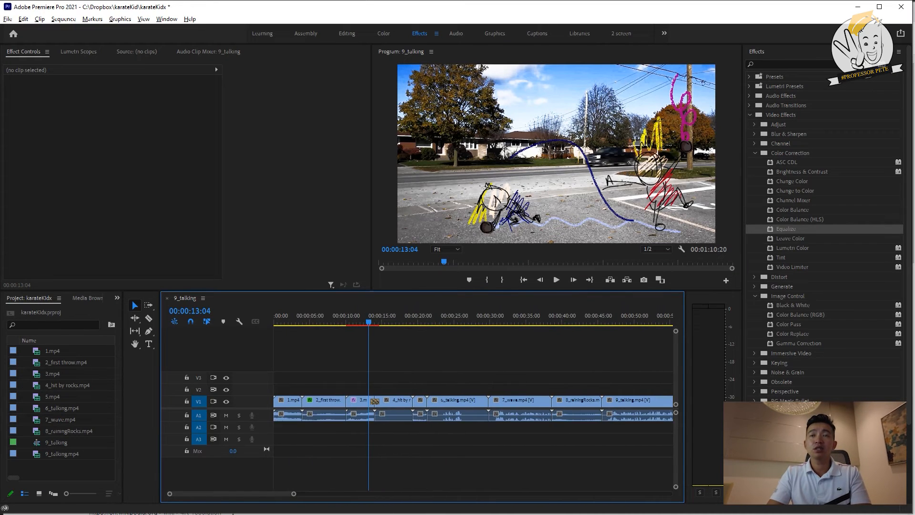
- Switch to File Explorer and add Local Forecast - Elevator from the music folder to audio track A2 at the sequence start
key("alt+Tab")
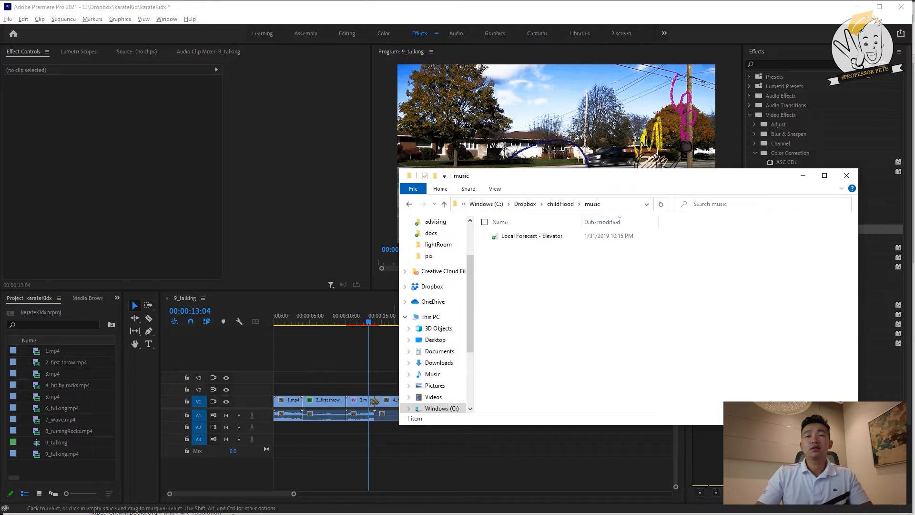
left_click(532, 236)
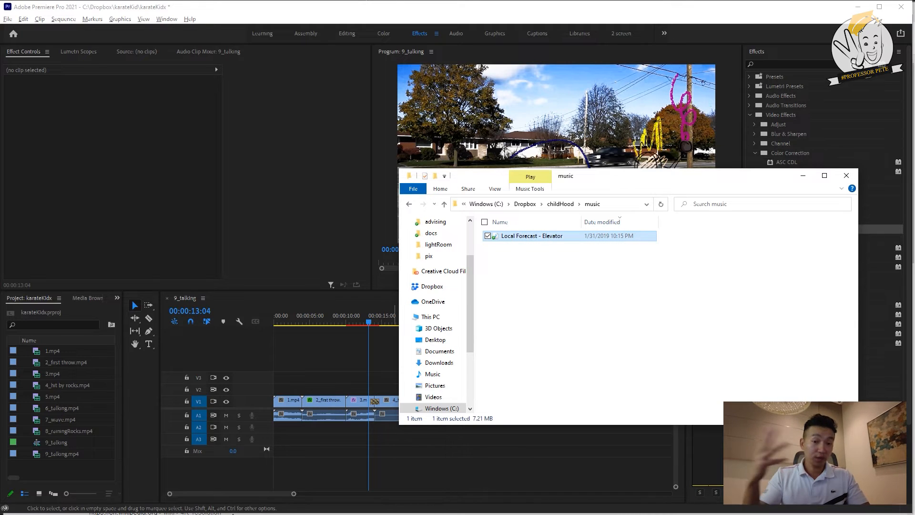
left_click_drag(532, 236, 276, 425)
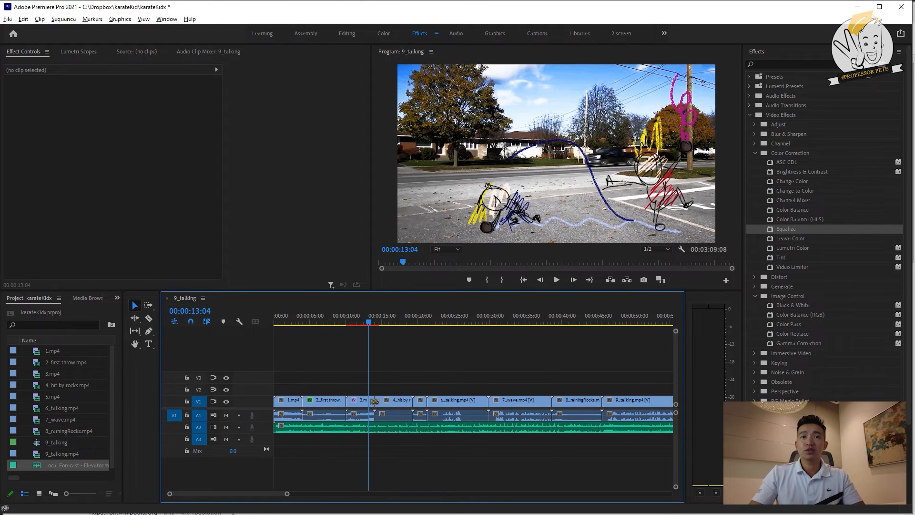
- Expand audio track A2 and try the music clip's volume at 5.1 dB and -11.4 dB before bringing it back near its original level
mouse_move(368, 318)
left_mouse_down()
mouse_move(309, 319)
mouse_move(352, 318)
left_mouse_up()
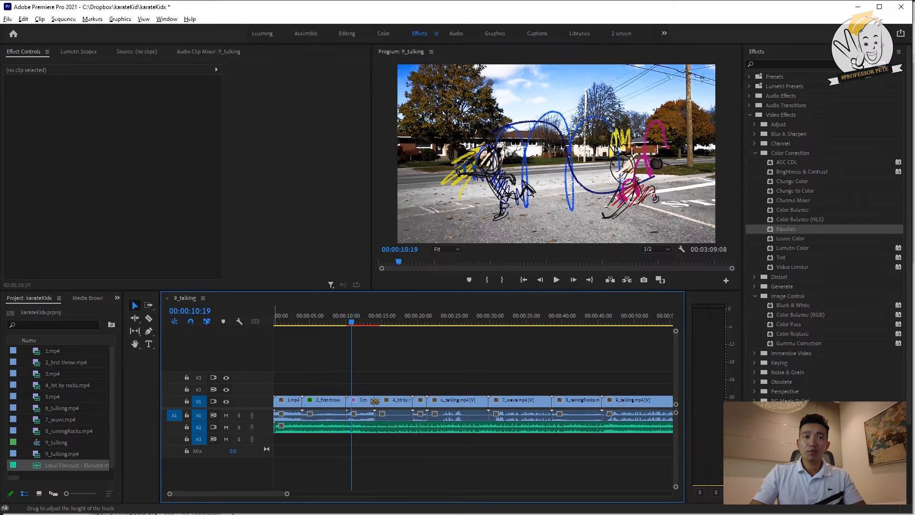
left_click_drag(214, 434, 214, 463)
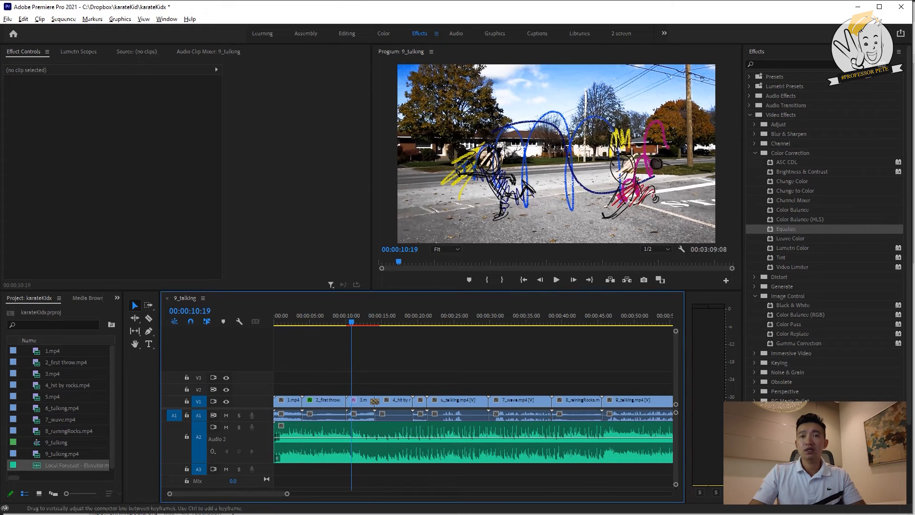
left_click_drag(419, 437, 418, 432)
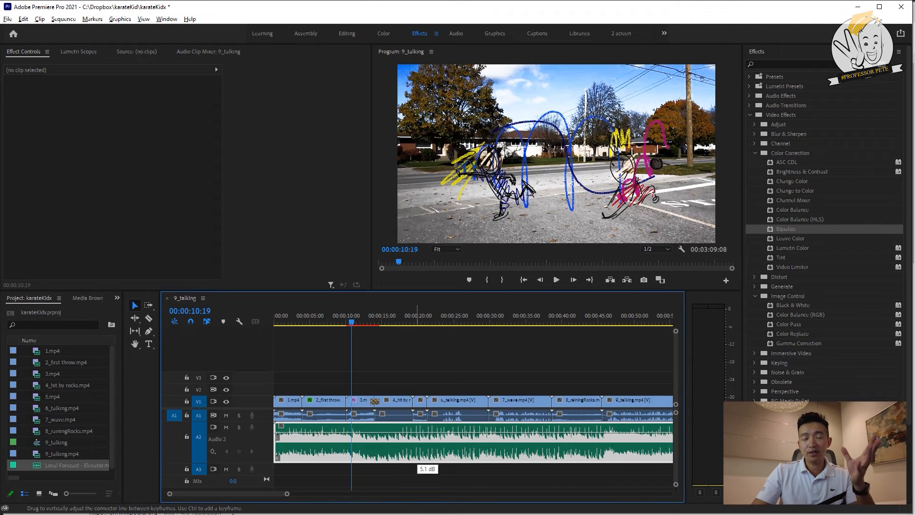
left_click_drag(418, 432, 418, 449)
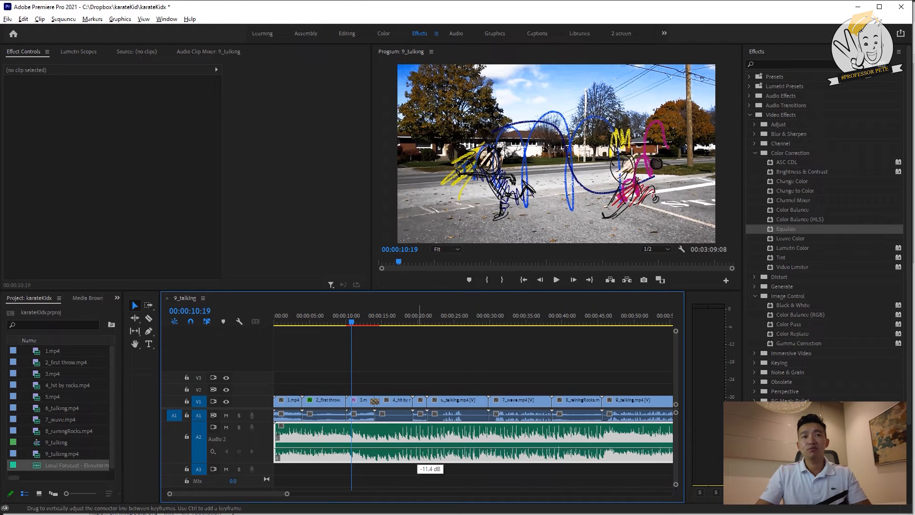
left_click_drag(418, 448, 419, 438)
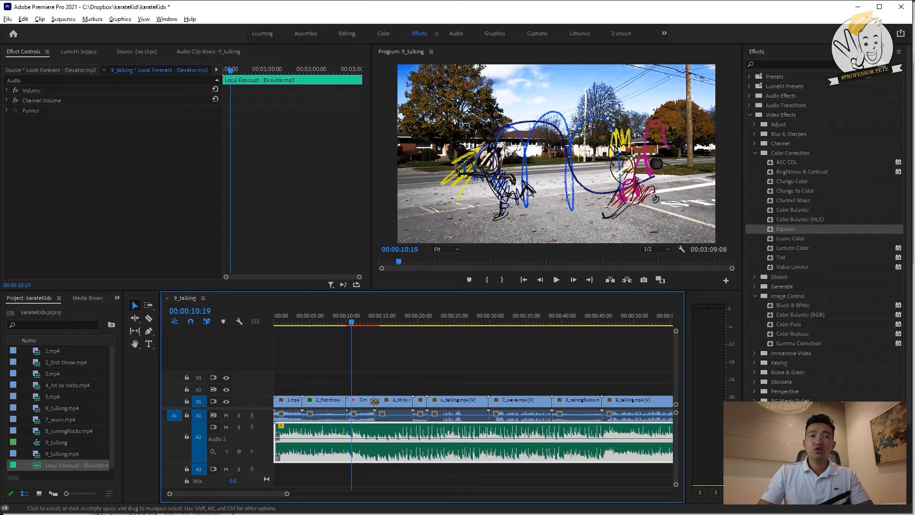
- Split the music clip on A2 at about 15, 23 and 31 seconds
key("c")
left_click(379, 447)
left_click(440, 447)
left_click(498, 448)
key("v")
- Delete the three music segments after the first cut and select the remaining opening segment
left_click(469, 449)
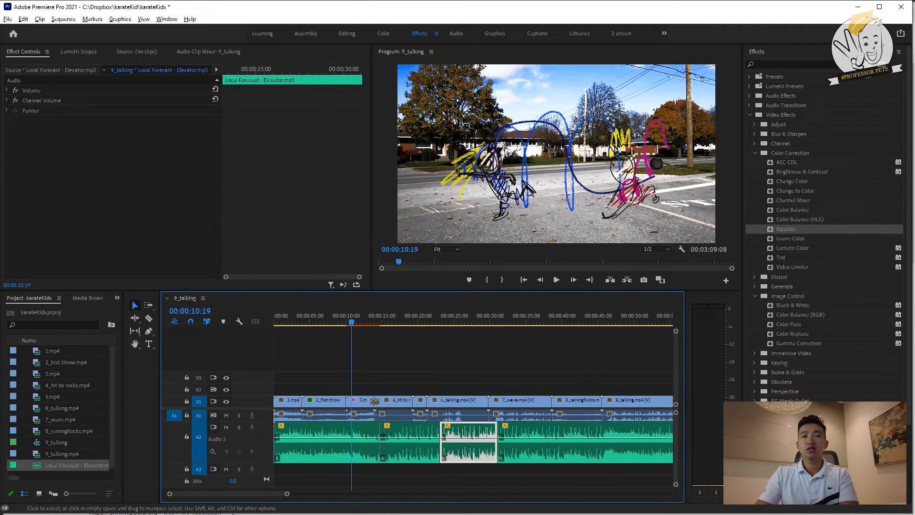
key("Delete")
left_click(525, 449)
key("Delete")
left_click(409, 449)
key("Delete")
left_click(358, 449)
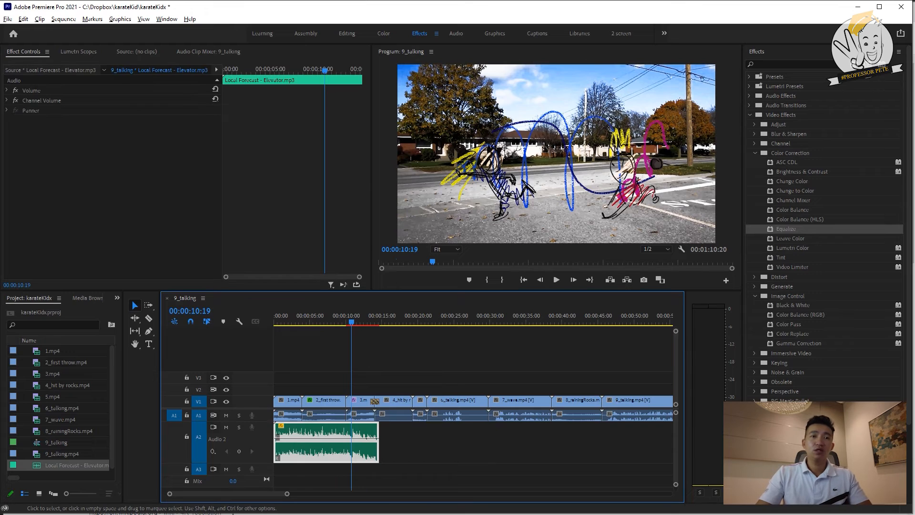
- Add volume keyframes to the music clip at 00:00:04:09 and 00:00:11:06, and move them to shape a fade-in from the clip's start
left_click_drag(322, 315, 305, 316)
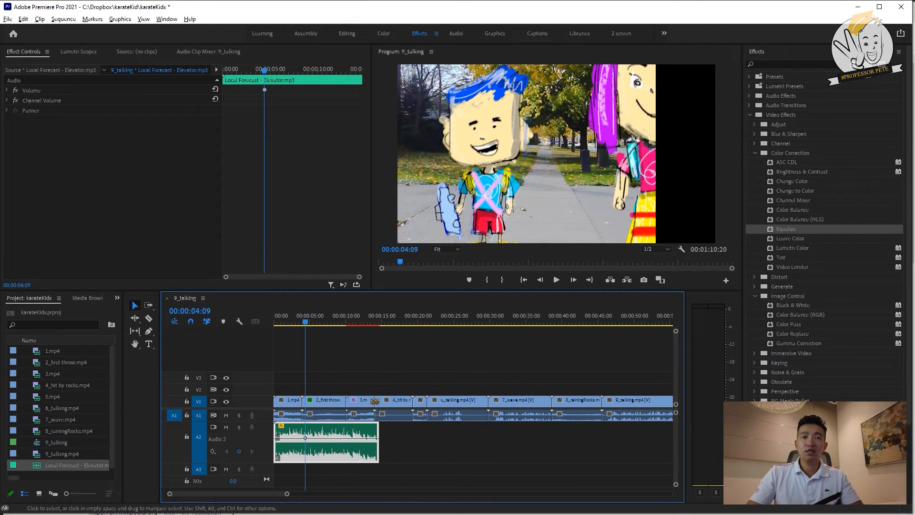
left_click(355, 317)
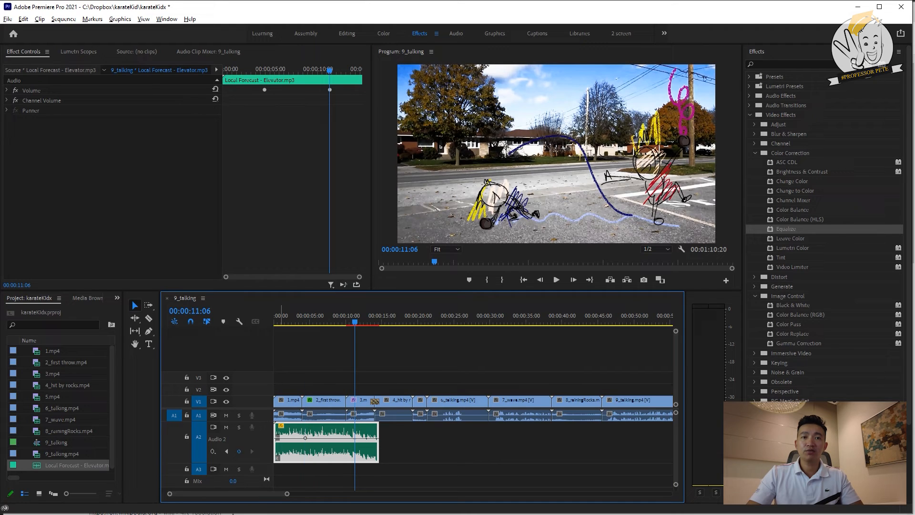
left_click_drag(305, 438, 276, 459)
left_click_drag(355, 438, 324, 437)
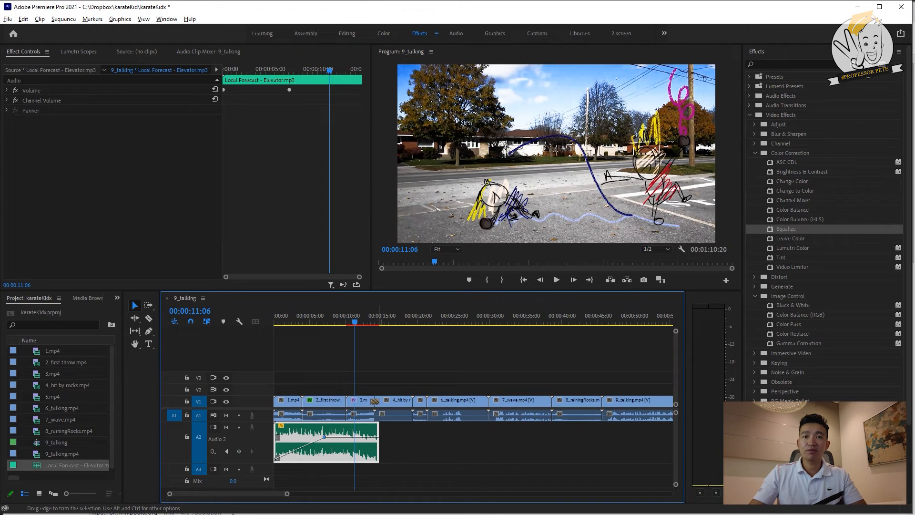
- Extend the end of the music clip to about 48 seconds and delete both of its volume keyframes
left_click_drag(378, 444, 621, 444)
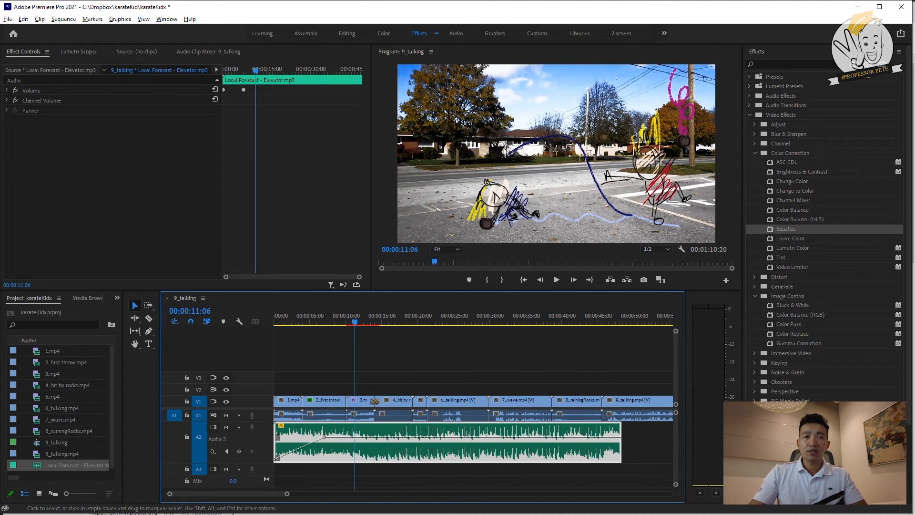
left_click(324, 437)
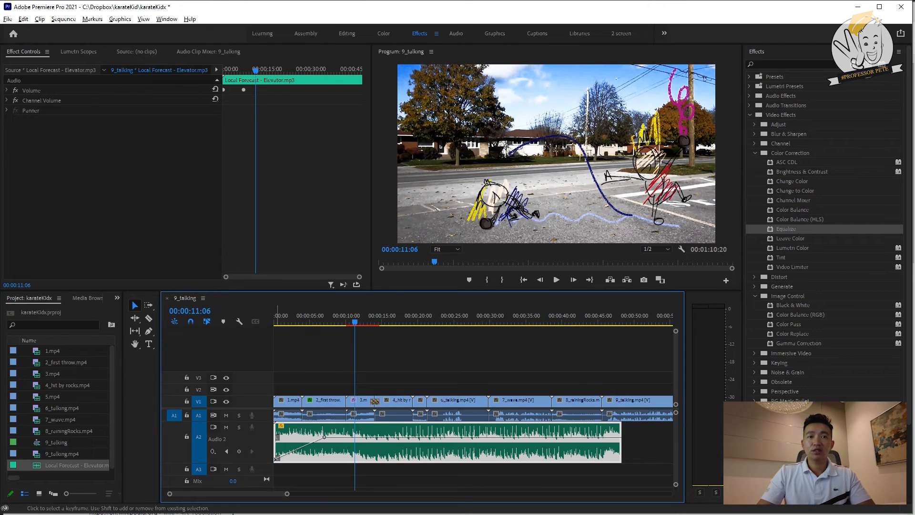
key("Delete")
key("Delete")
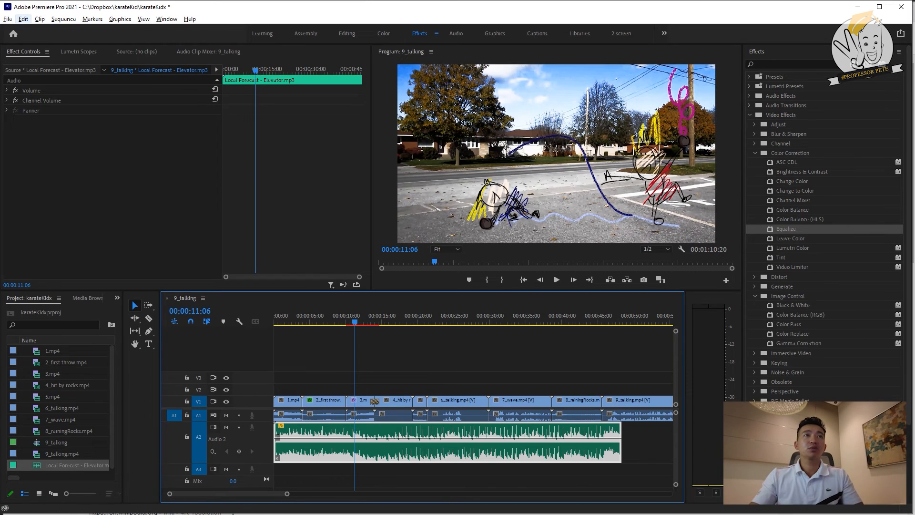
- Queue the 9_talking sequence for export in Adobe Media Encoder as H.264 with the Match Source - High bitrate preset
left_click(7, 19)
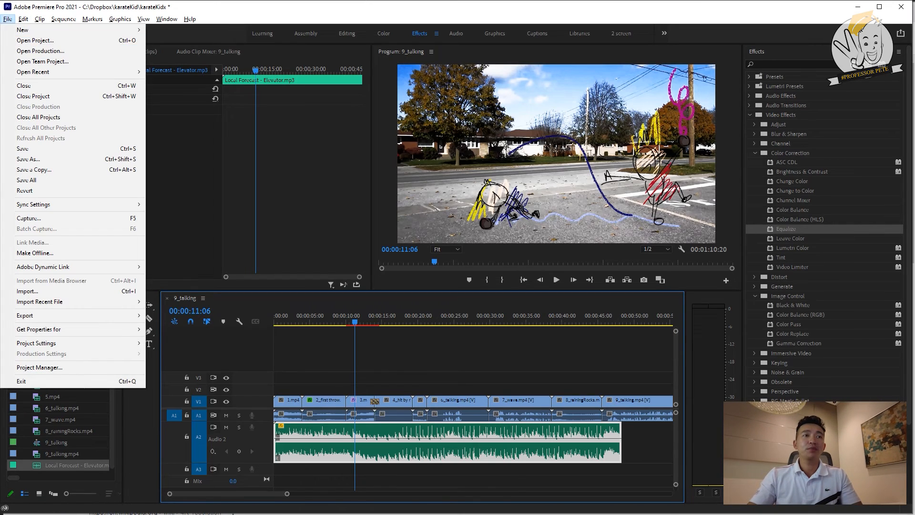
mouse_move(28, 316)
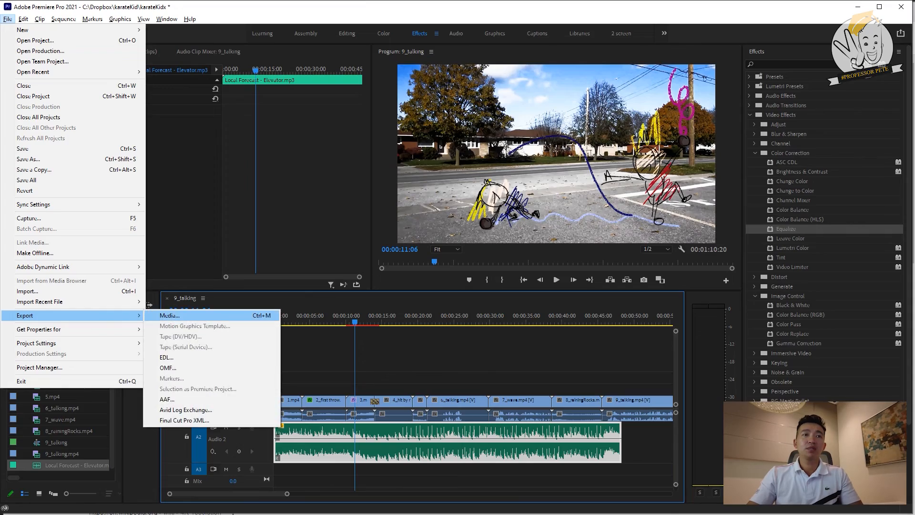
left_click(170, 316)
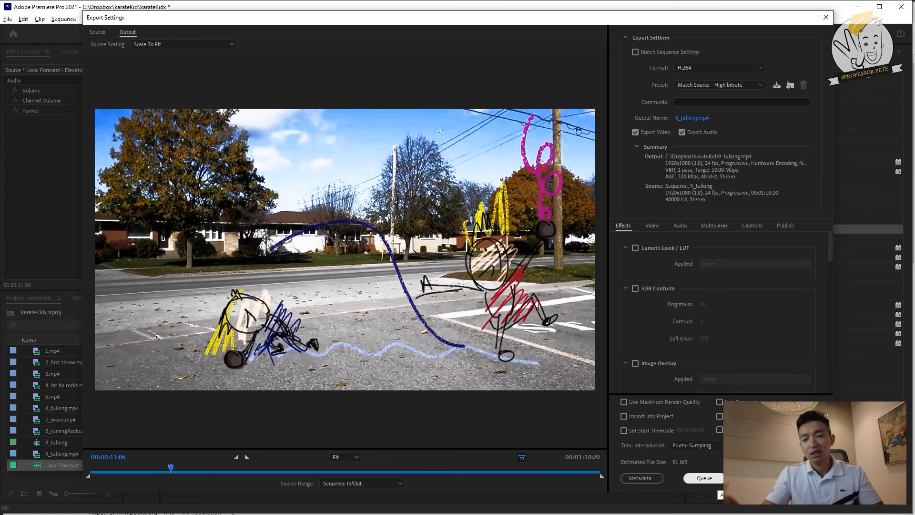
left_click(711, 478)
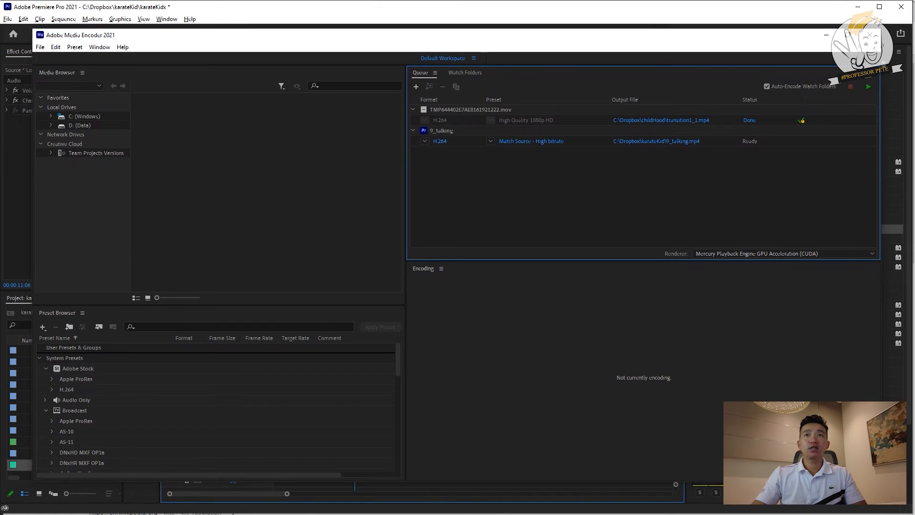